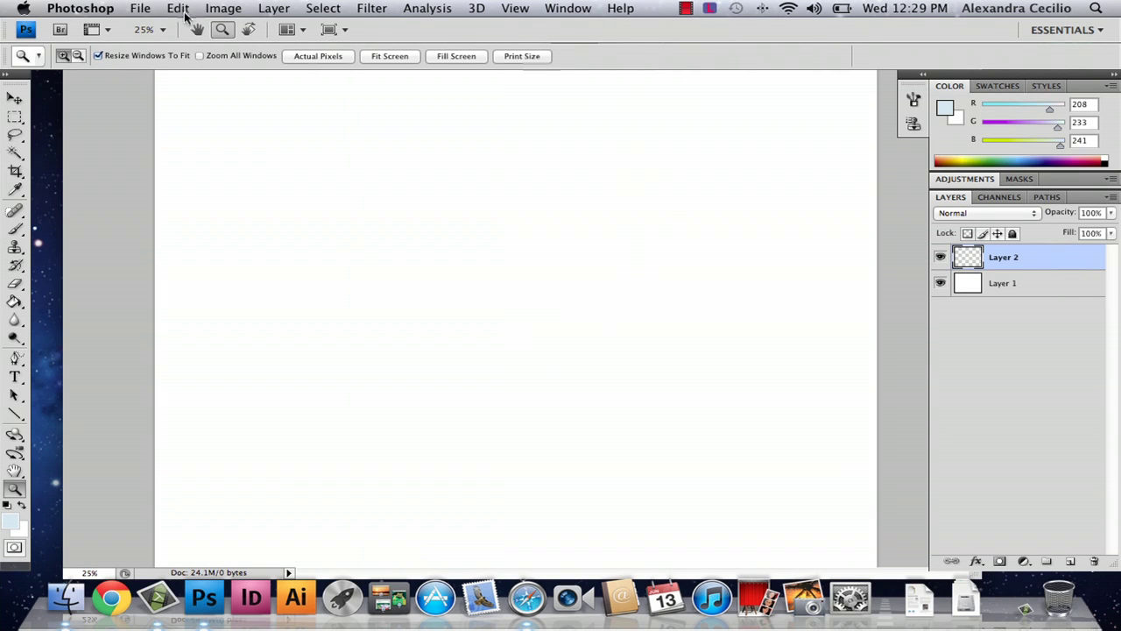
- Create a new U.S. Paper Letter document at 300 ppi with a white background
click(140, 8)
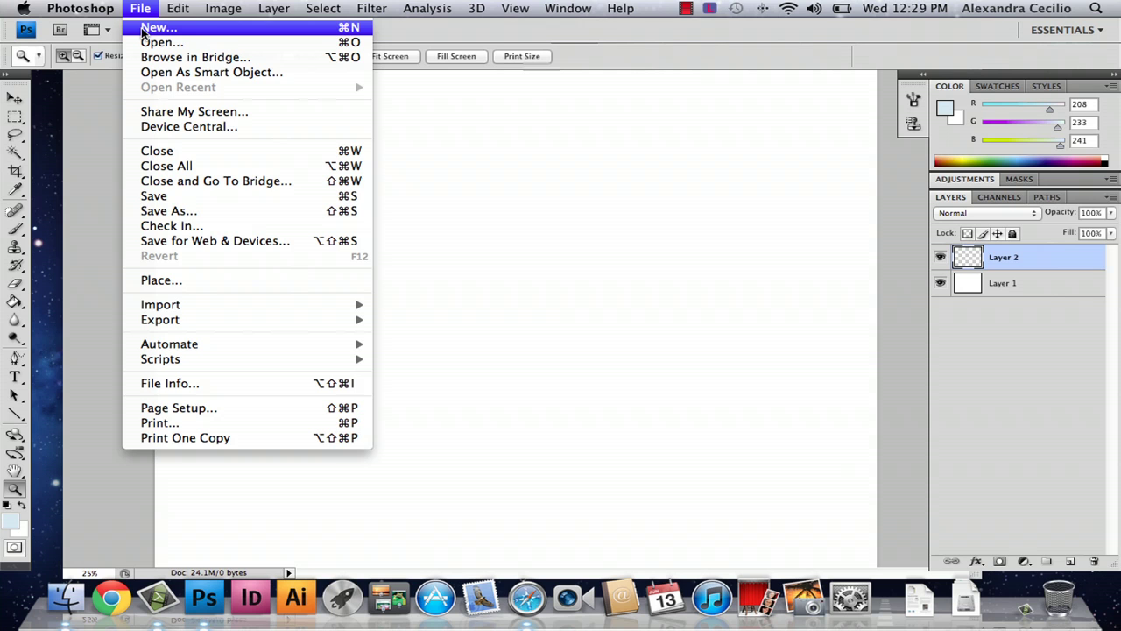
click(143, 7)
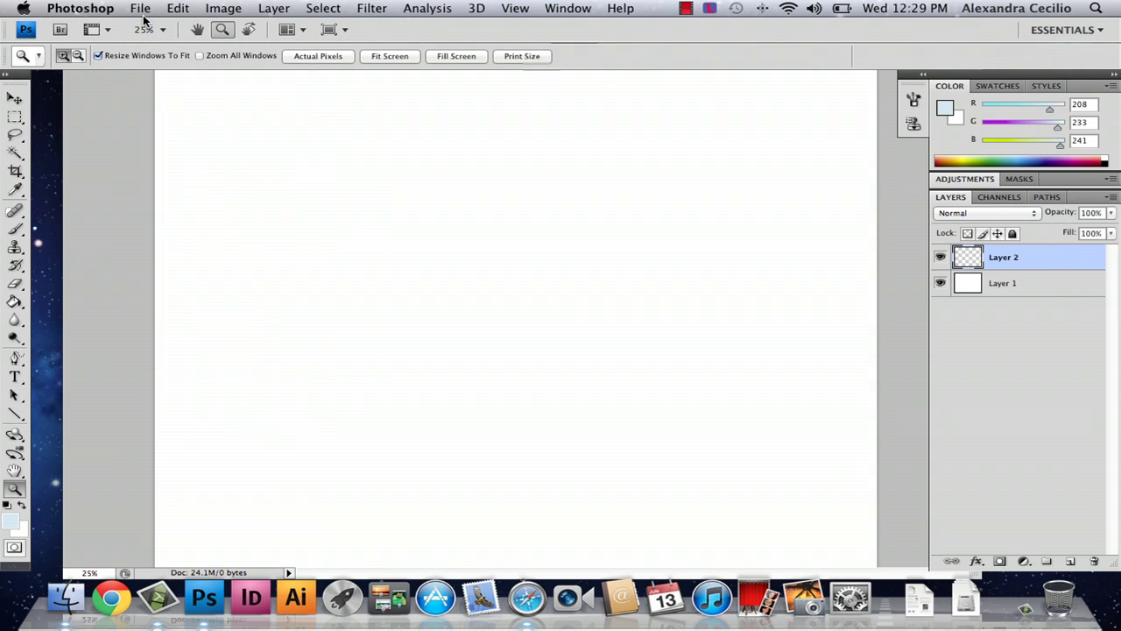
click(143, 11)
click(146, 27)
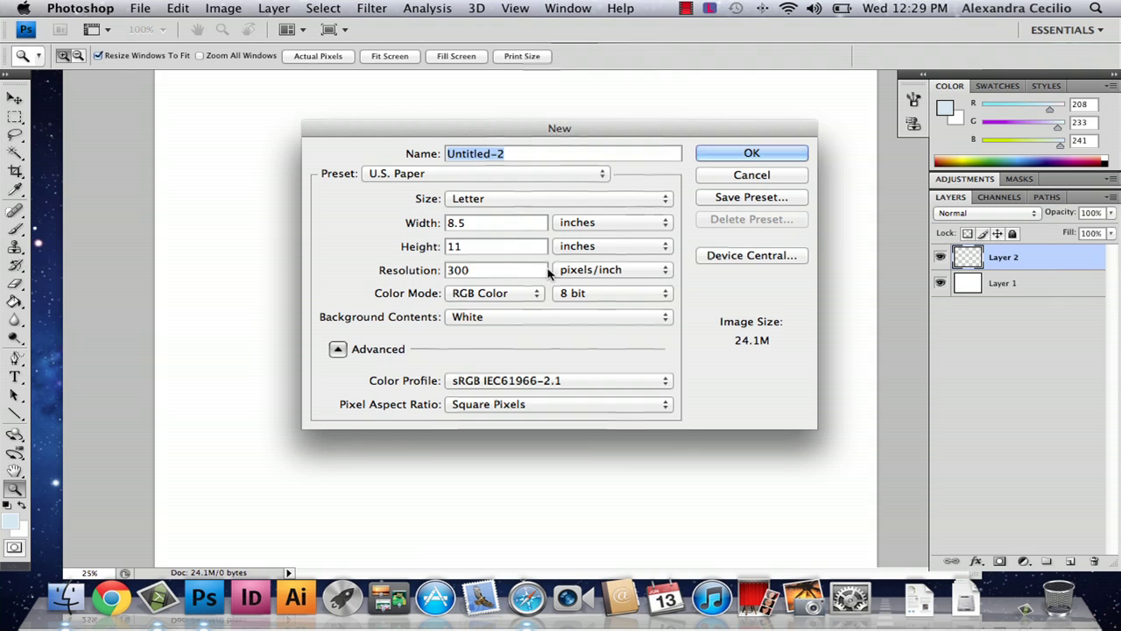
click(795, 152)
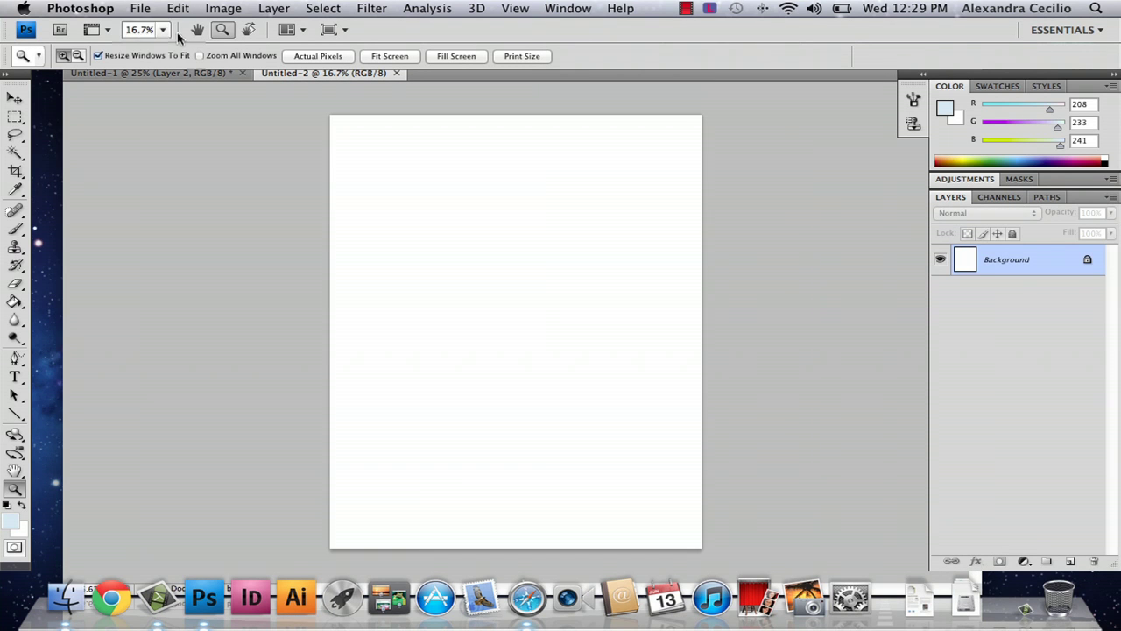
- Rotate the canvas 90° clockwise into landscape orientation
click(223, 8)
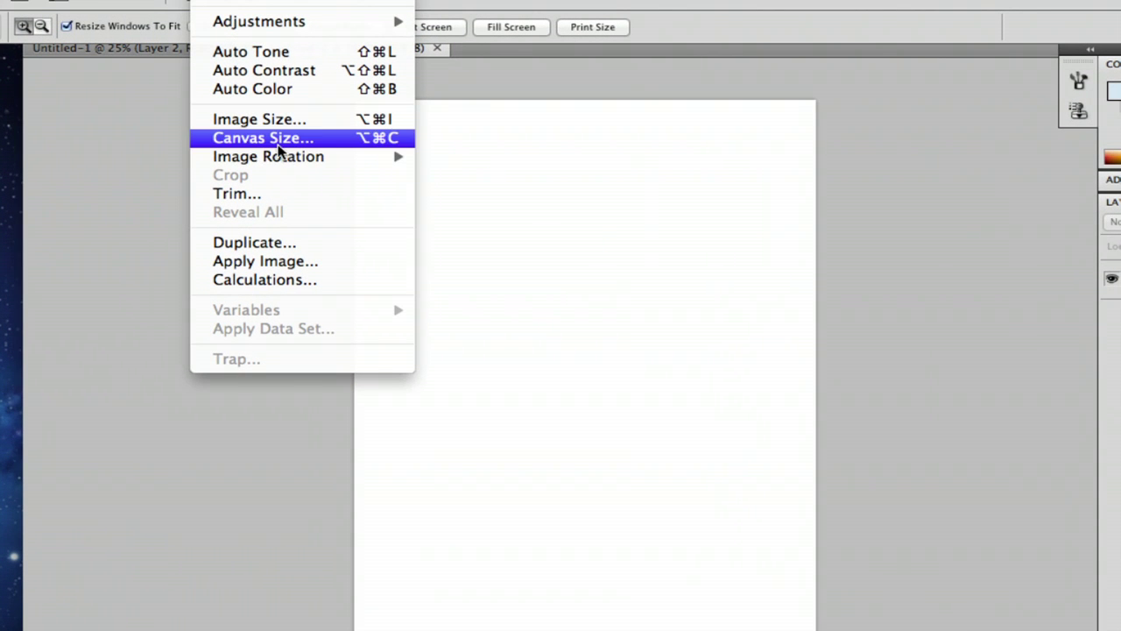
mouse_move(287, 161)
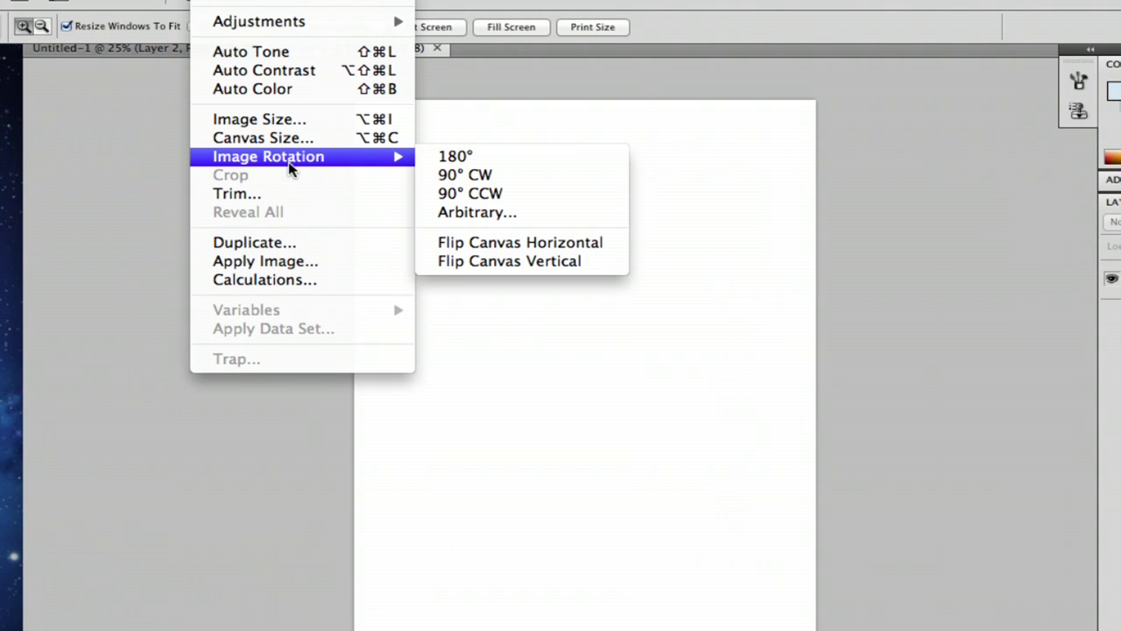
click(500, 179)
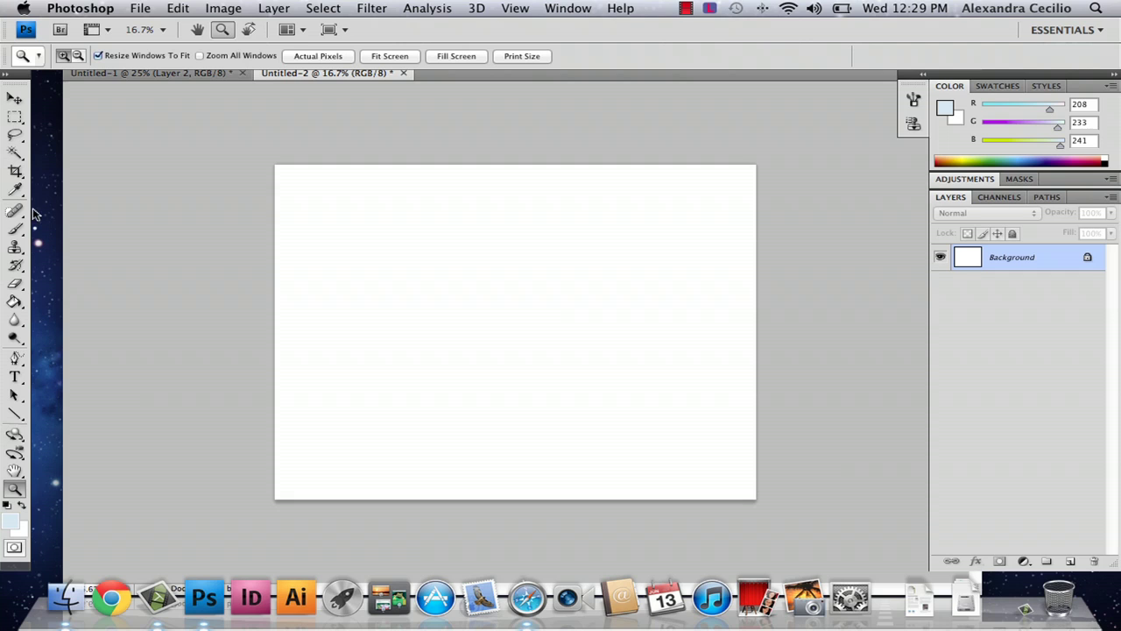
- Select the Freeform Pen Tool from the pen tool flyout
click(16, 228)
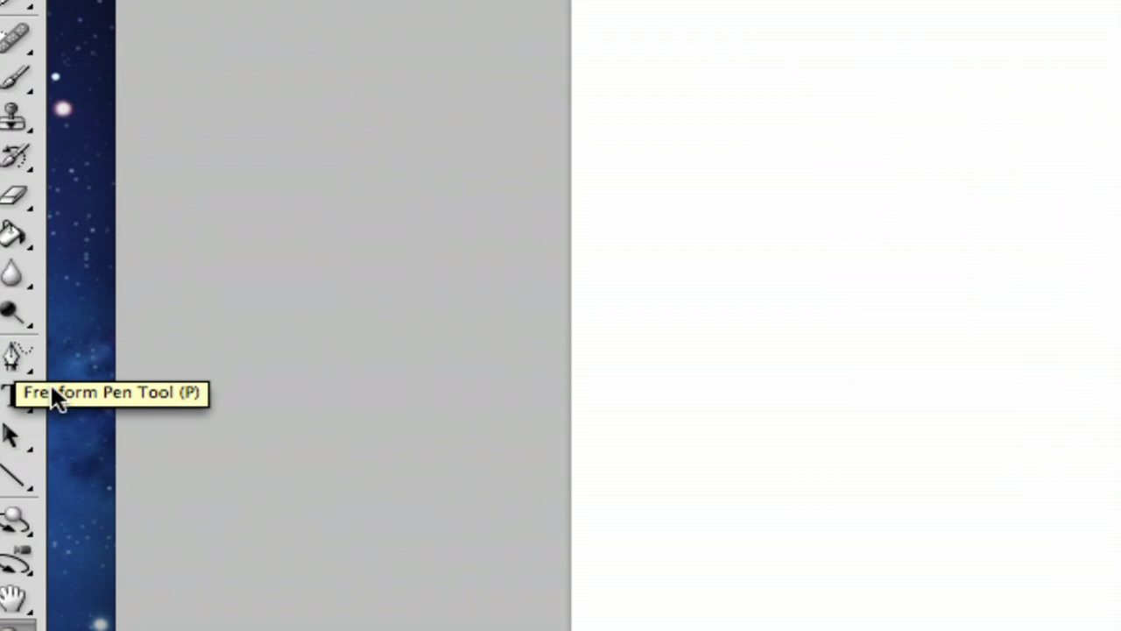
click(10, 399)
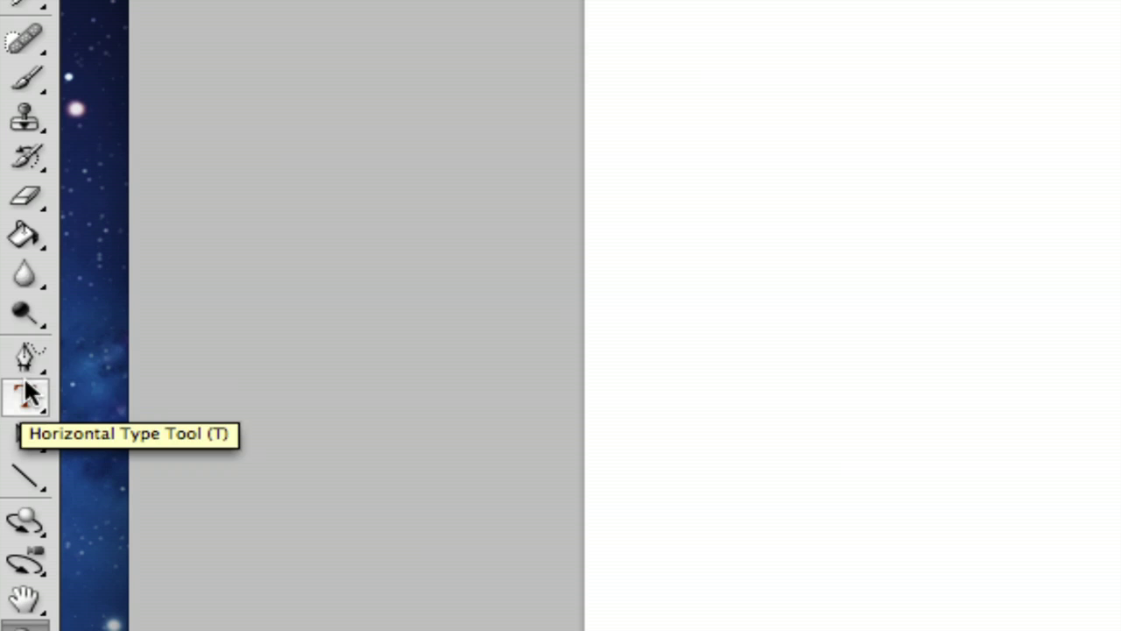
click(28, 350)
click(30, 352)
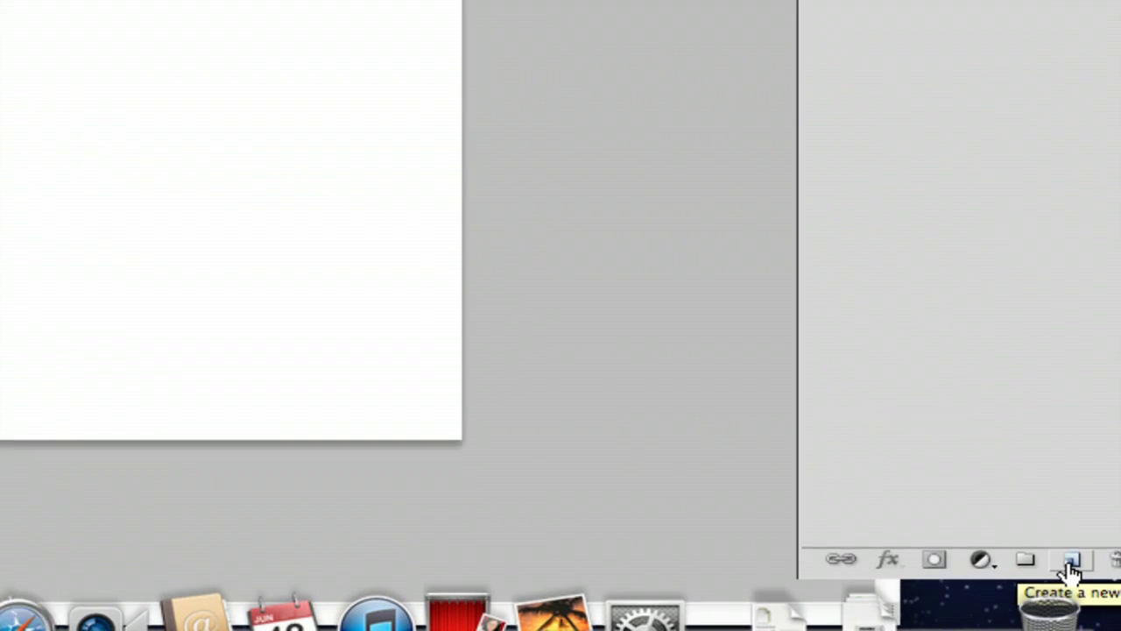
- Add three new empty layers, Layer 1, Layer 2 and Layer 3, above the Background
click(1070, 565)
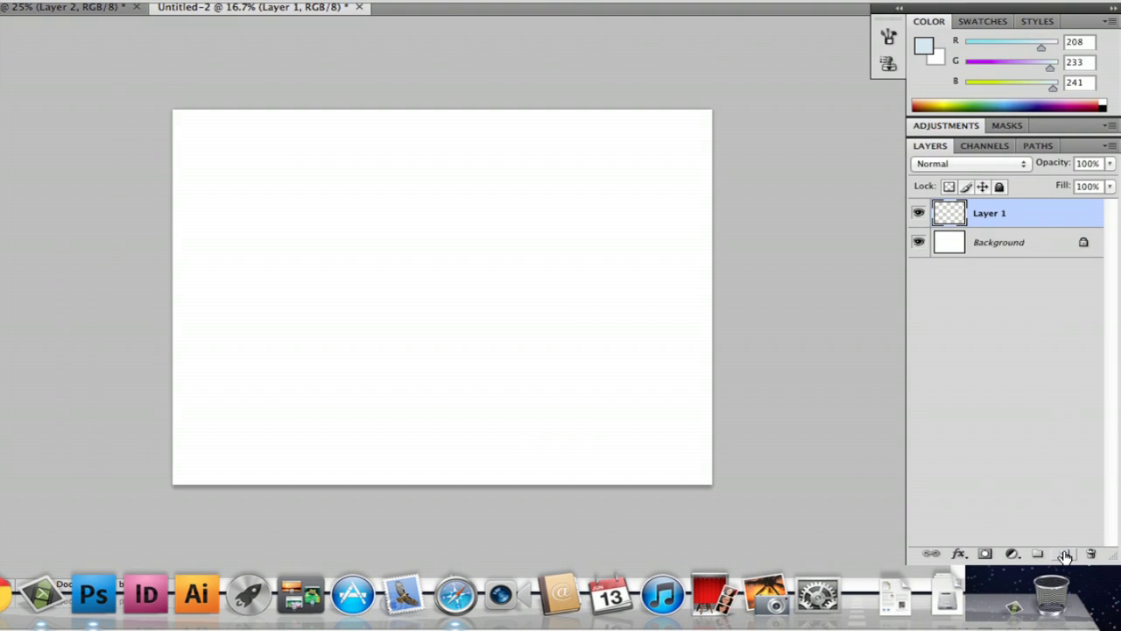
click(1065, 554)
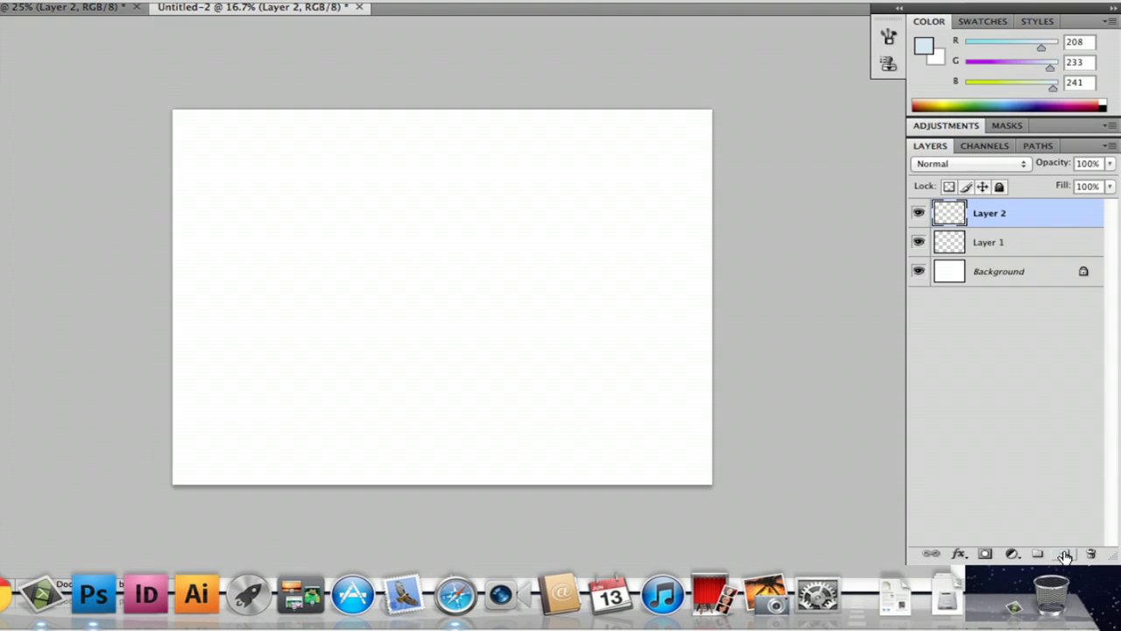
click(1065, 554)
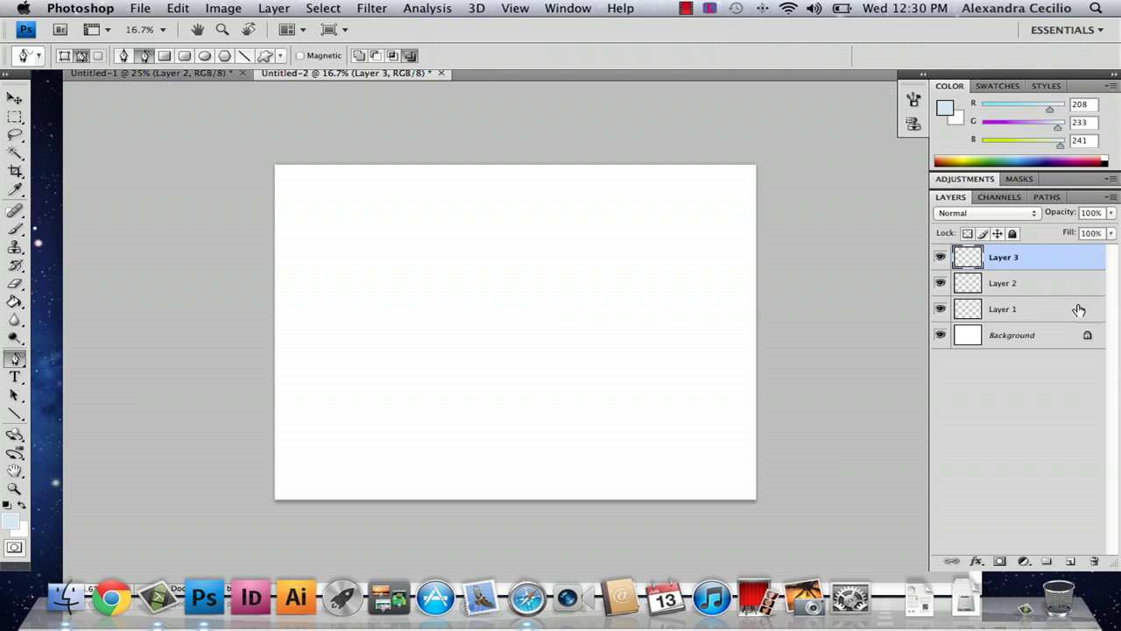
- On Layer 1, trace a closed rolling-hill path across the lower canvas
click(1064, 309)
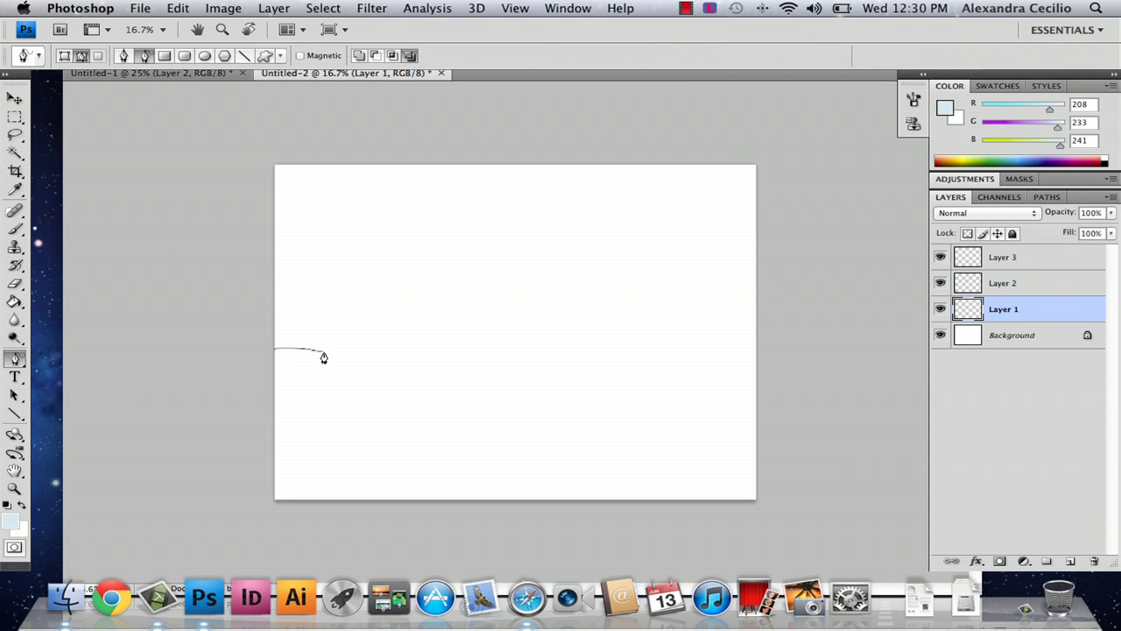
mouse_move(323, 357)
mouse_down()
mouse_move(544, 387)
mouse_move(673, 382)
mouse_up()
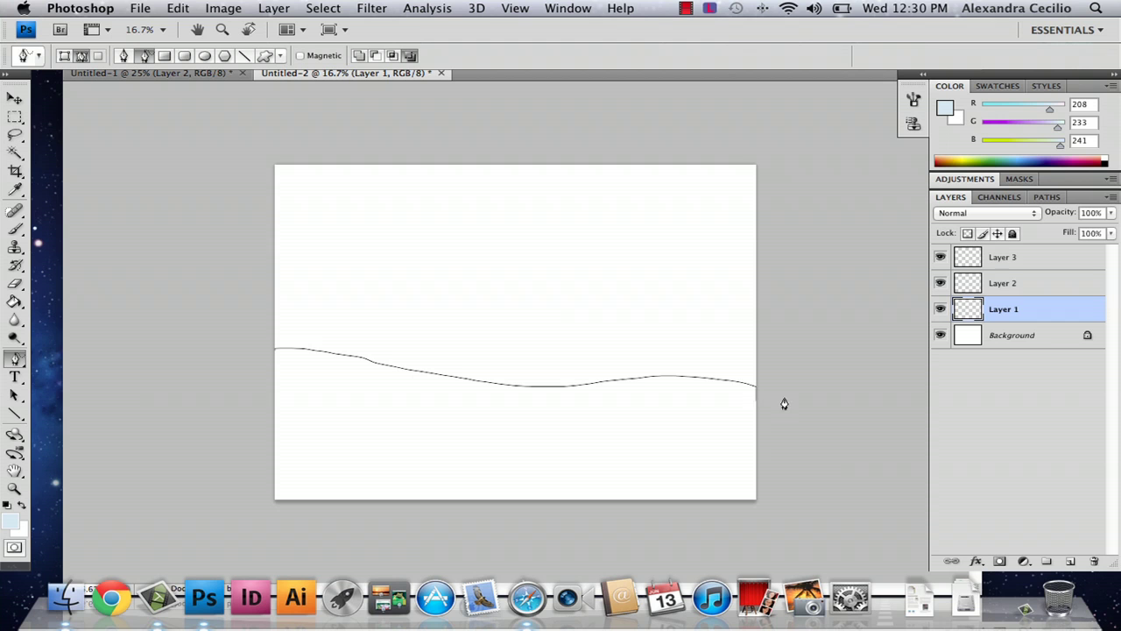
drag(808, 515, 513, 506)
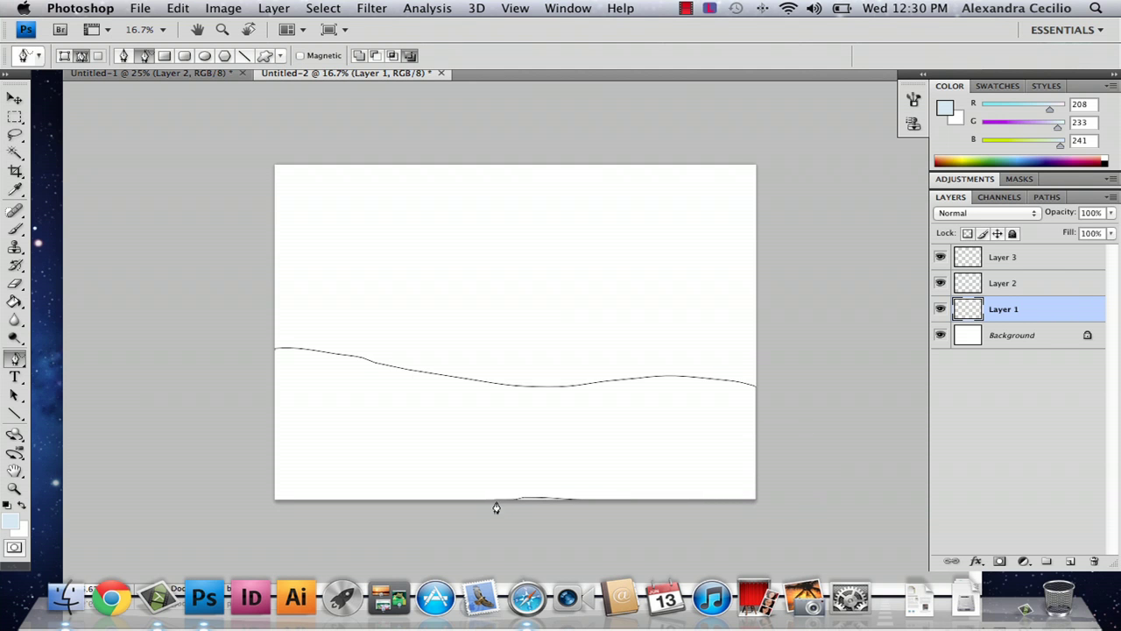
key(BackSpace)
mouse_move(258, 359)
mouse_down()
mouse_move(390, 347)
mouse_move(604, 381)
mouse_move(776, 391)
mouse_up()
mouse_move(722, 557)
mouse_down()
mouse_move(529, 568)
mouse_move(245, 551)
mouse_move(254, 458)
mouse_up()
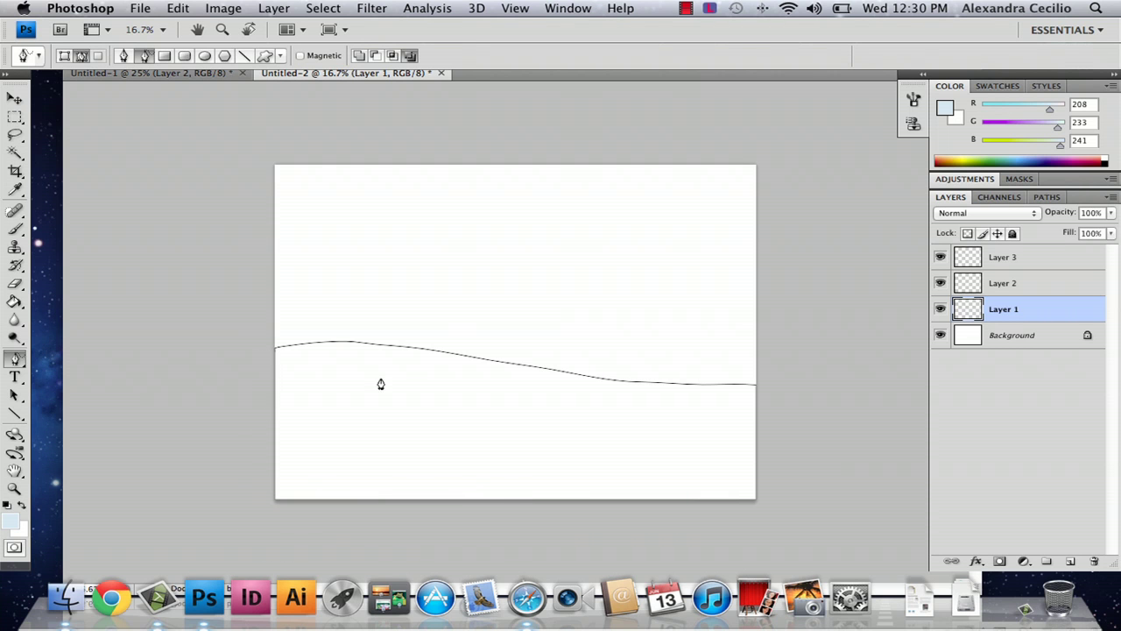
- Set the foreground colour to a grass green
click(10, 524)
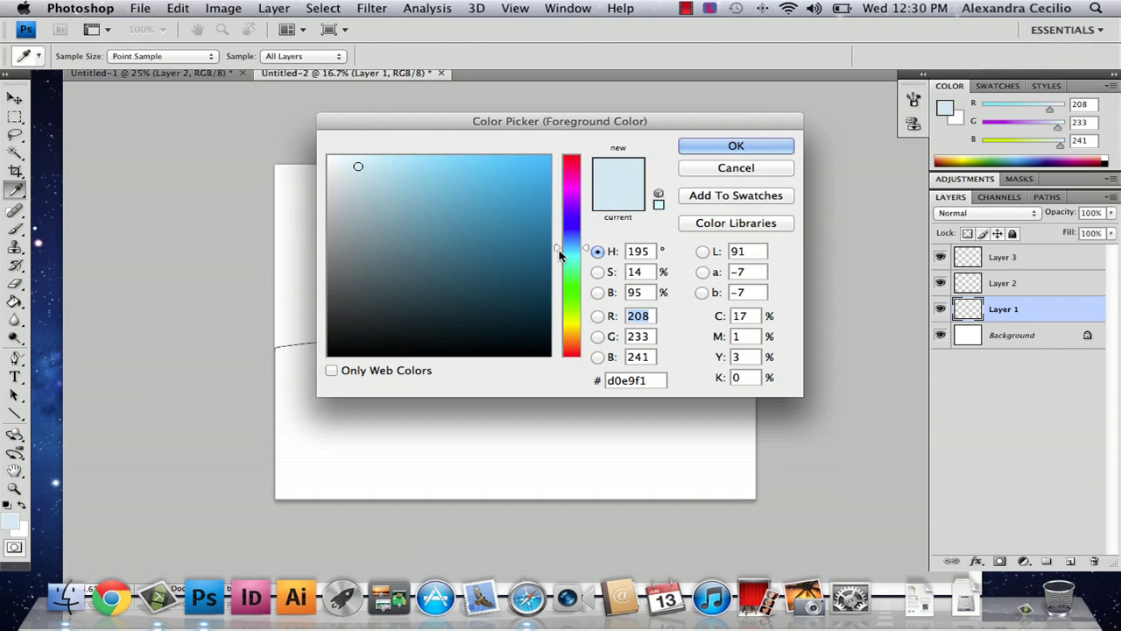
click(574, 315)
drag(574, 316, 572, 309)
mouse_move(511, 208)
mouse_down()
mouse_move(478, 243)
mouse_move(445, 228)
mouse_move(482, 217)
mouse_move(465, 205)
mouse_up()
key(Return)
- Fill the hill path with the green foreground colour
key(p)
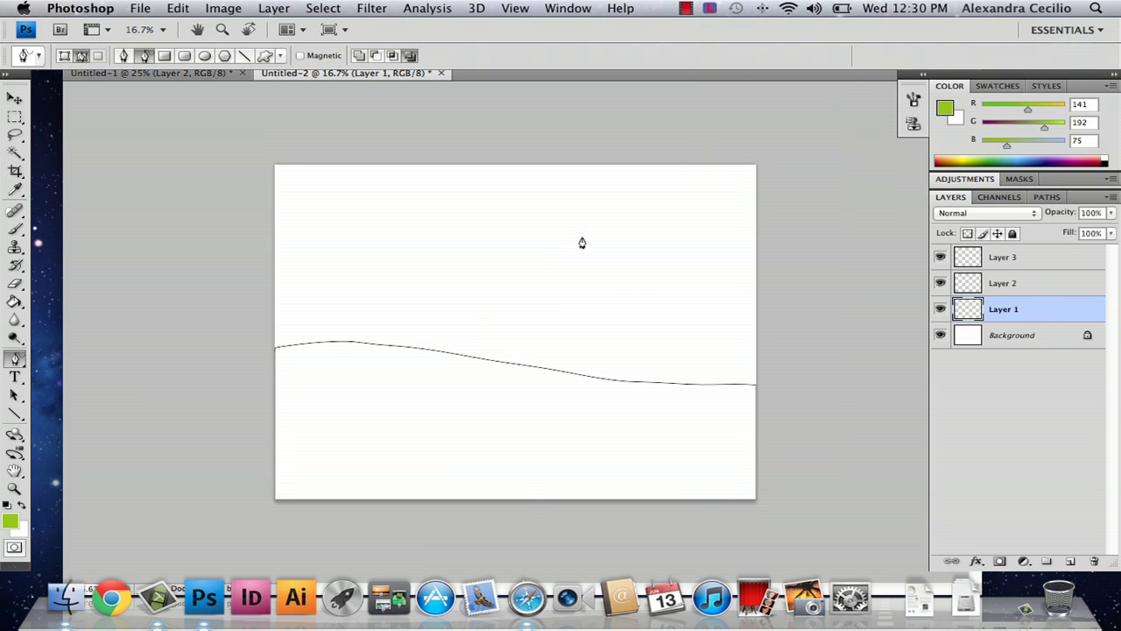
right_click(368, 378)
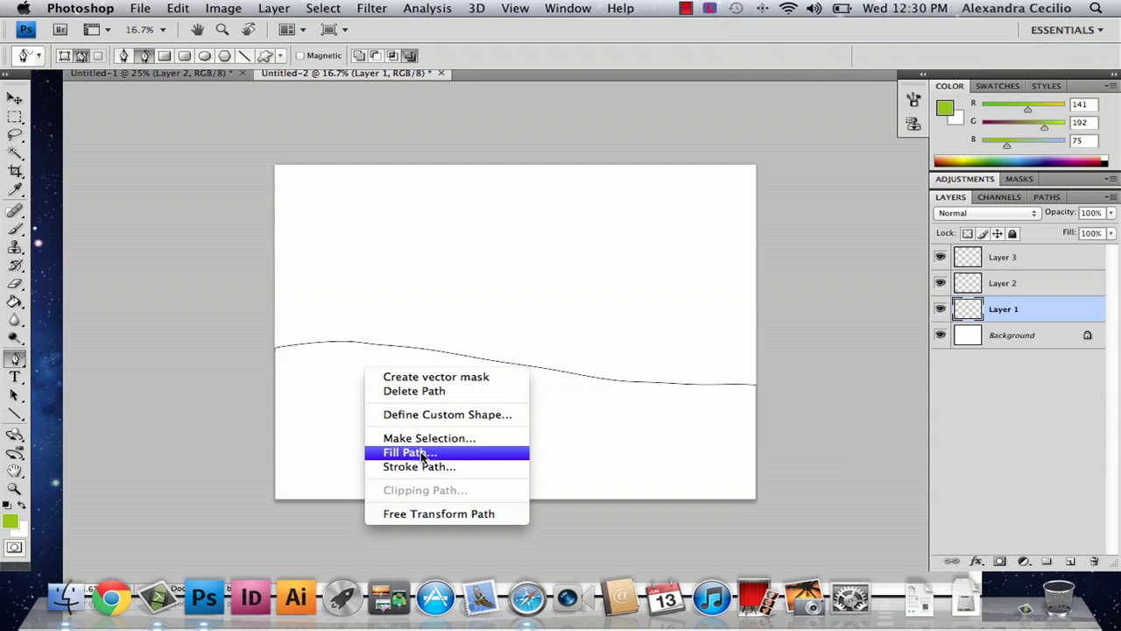
click(298, 417)
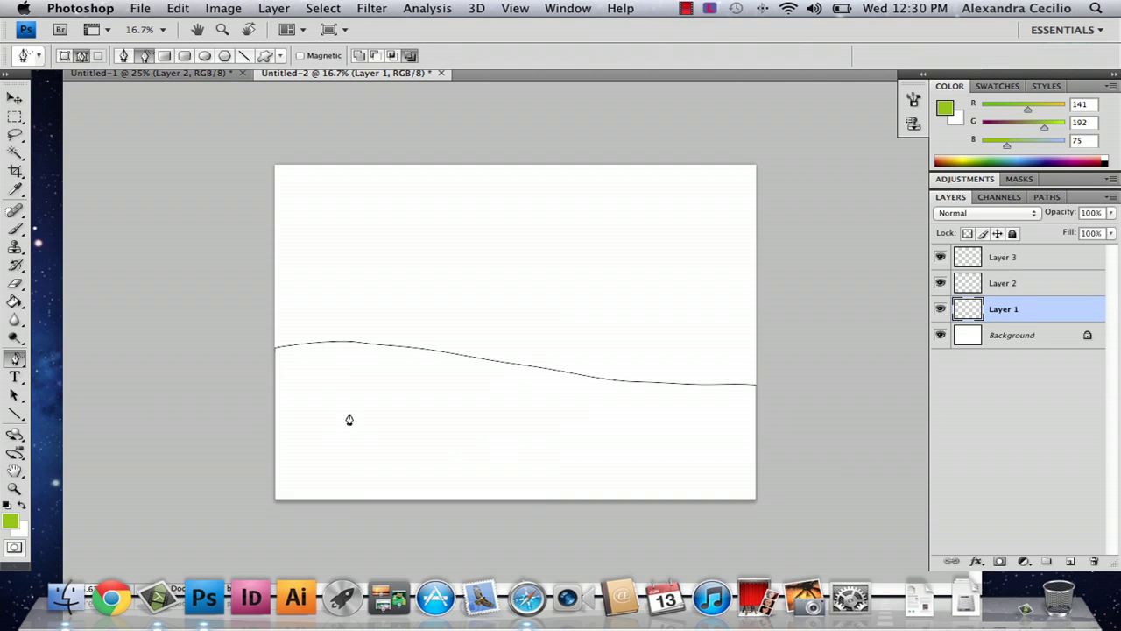
right_click(368, 416)
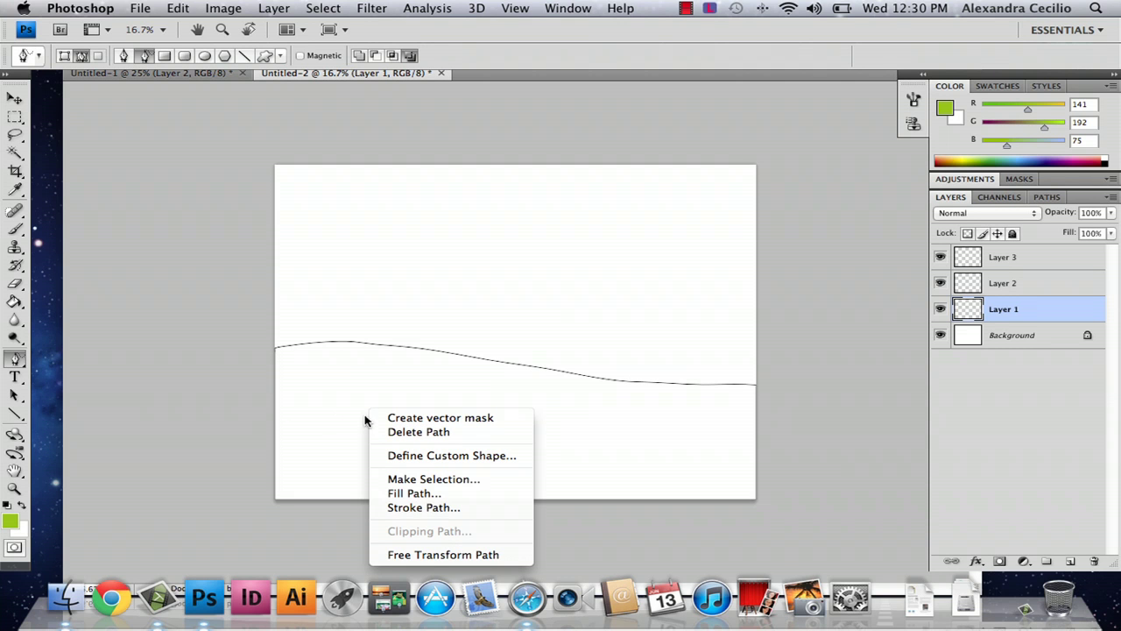
click(406, 495)
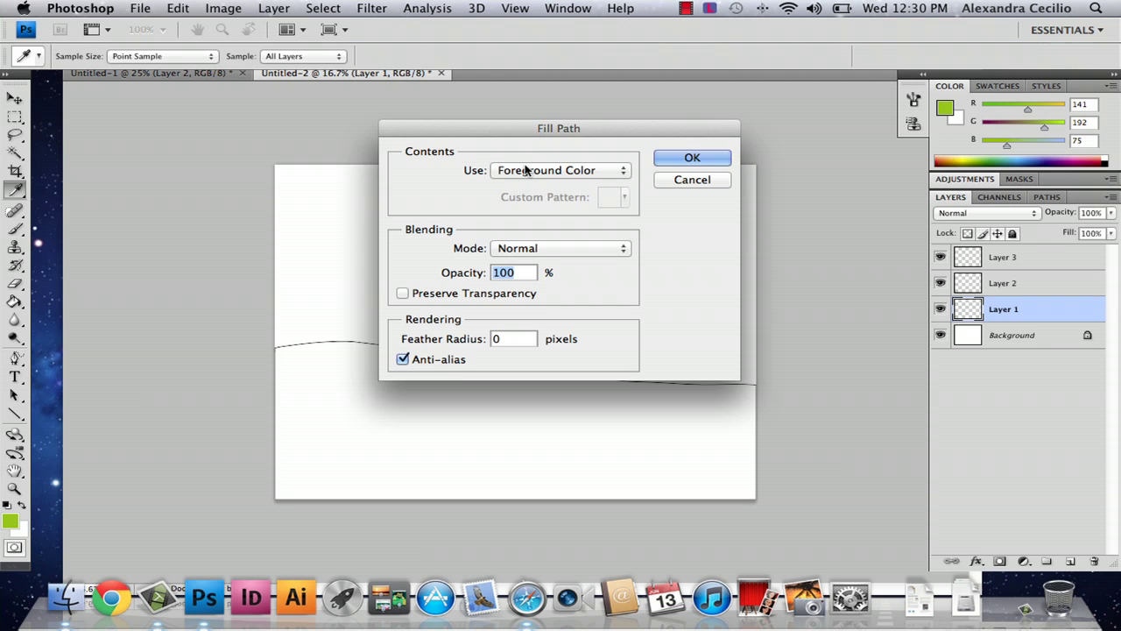
click(622, 170)
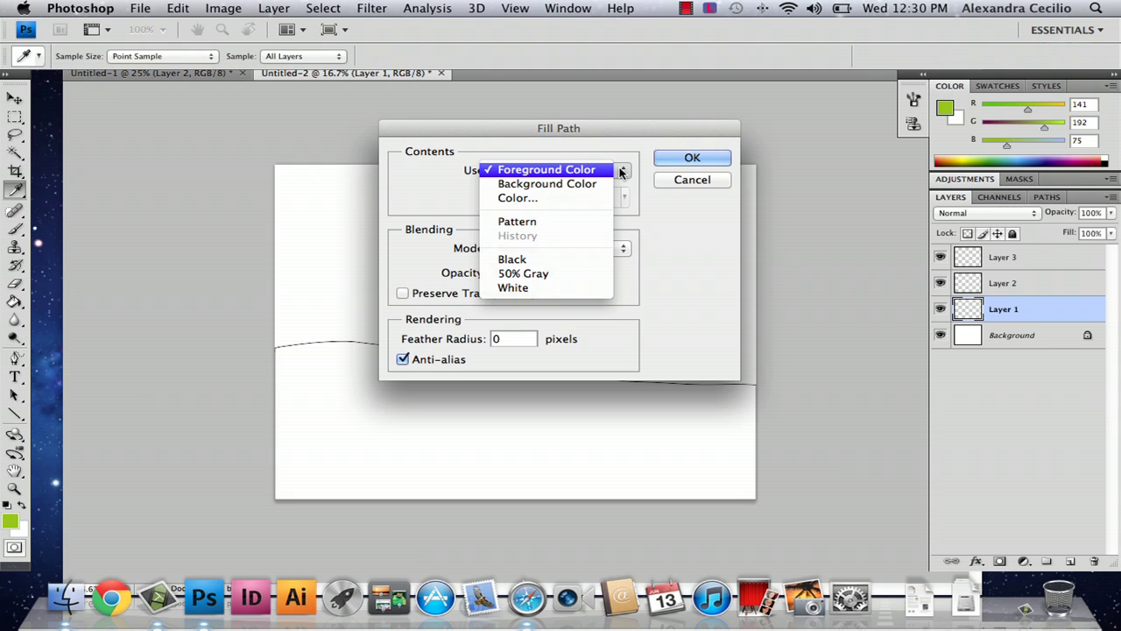
click(686, 158)
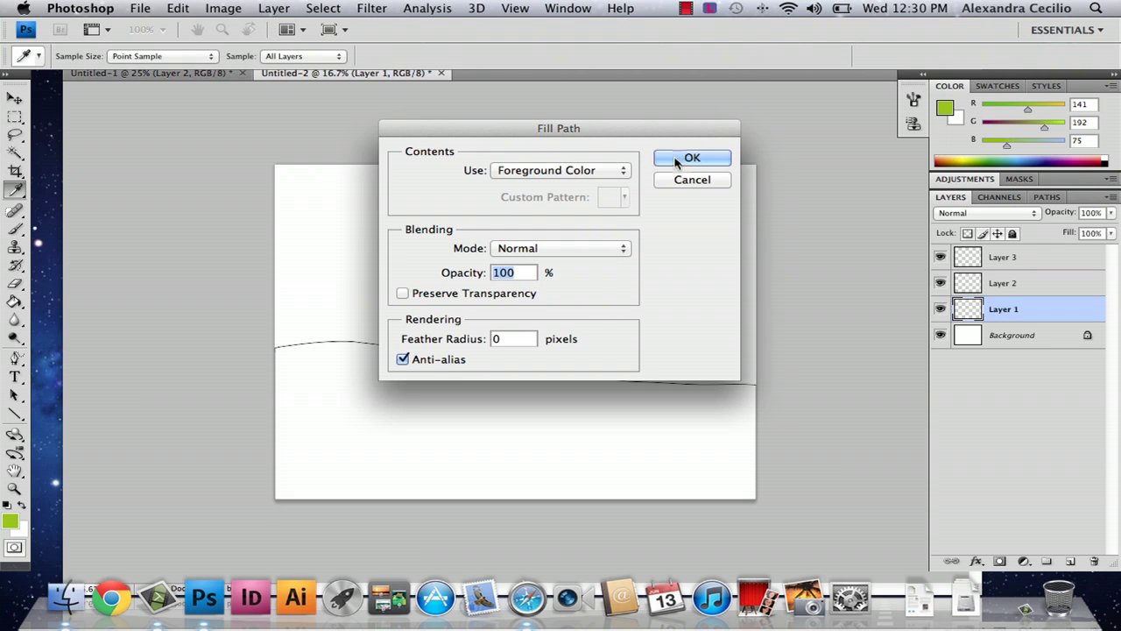
click(689, 156)
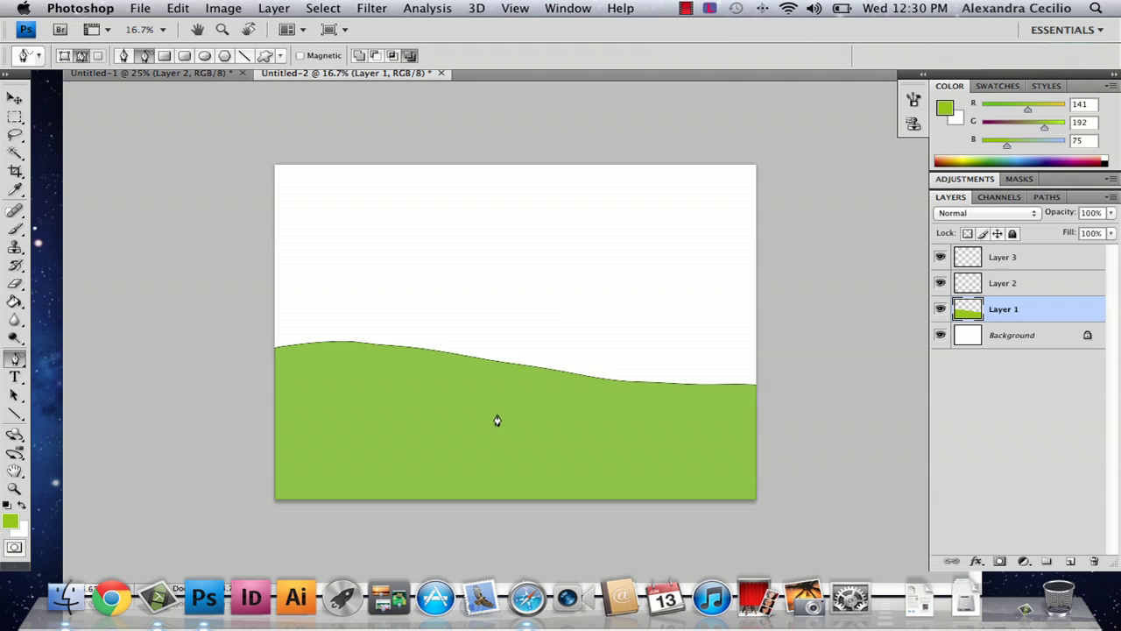
- Move the hills layer above Layer 2, select Layer 2 and set a purple foreground
drag(1012, 305, 1007, 278)
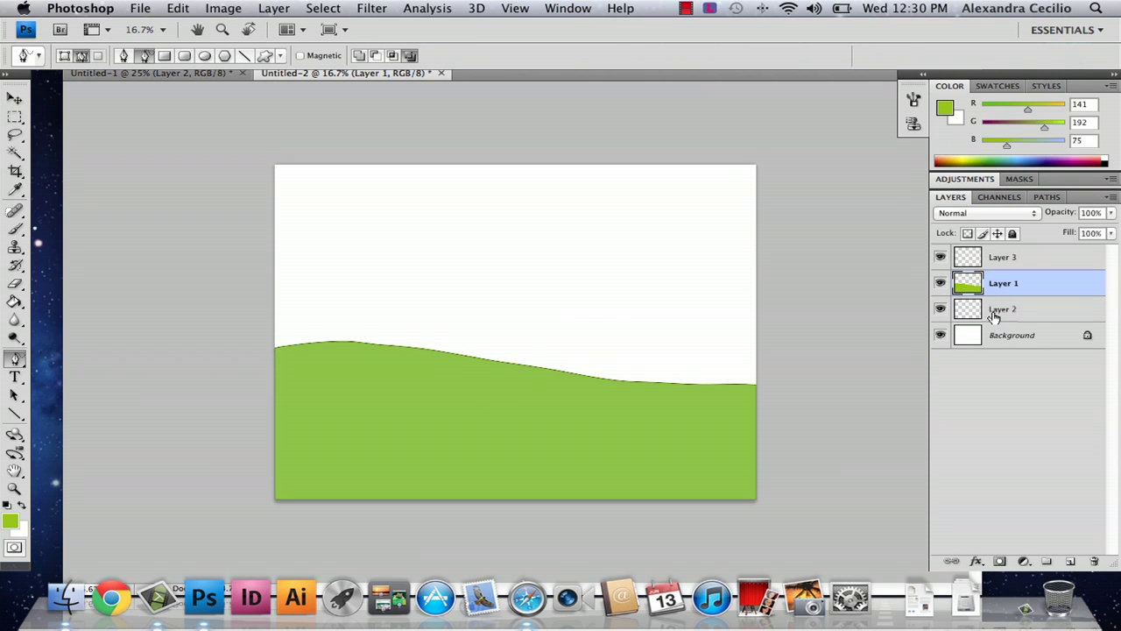
click(994, 314)
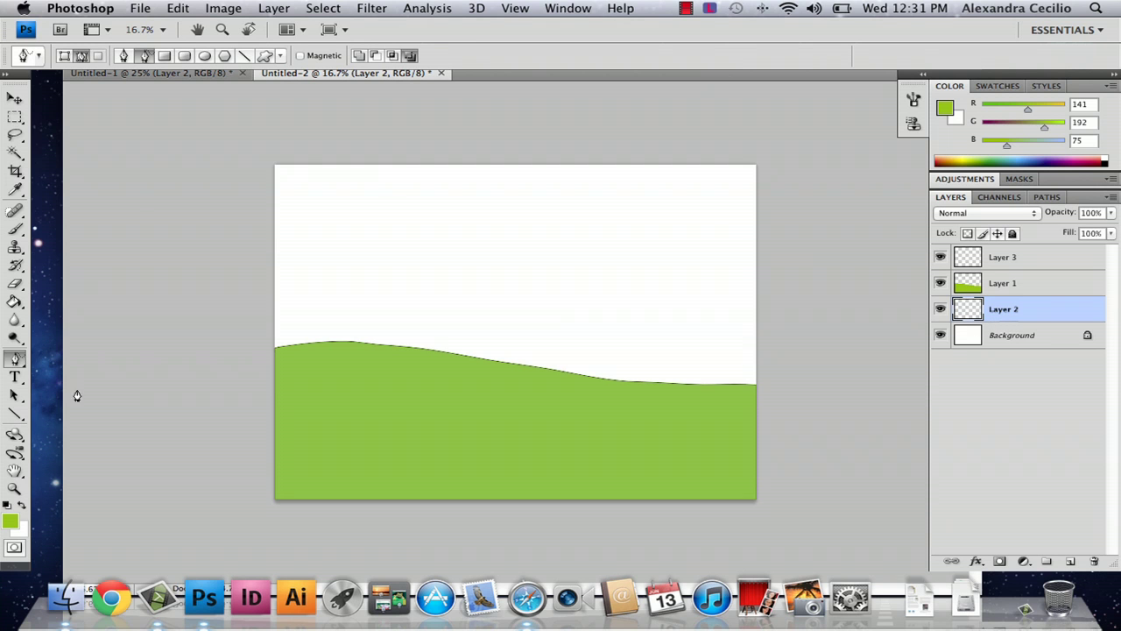
click(15, 520)
drag(574, 219, 509, 197)
key(Return)
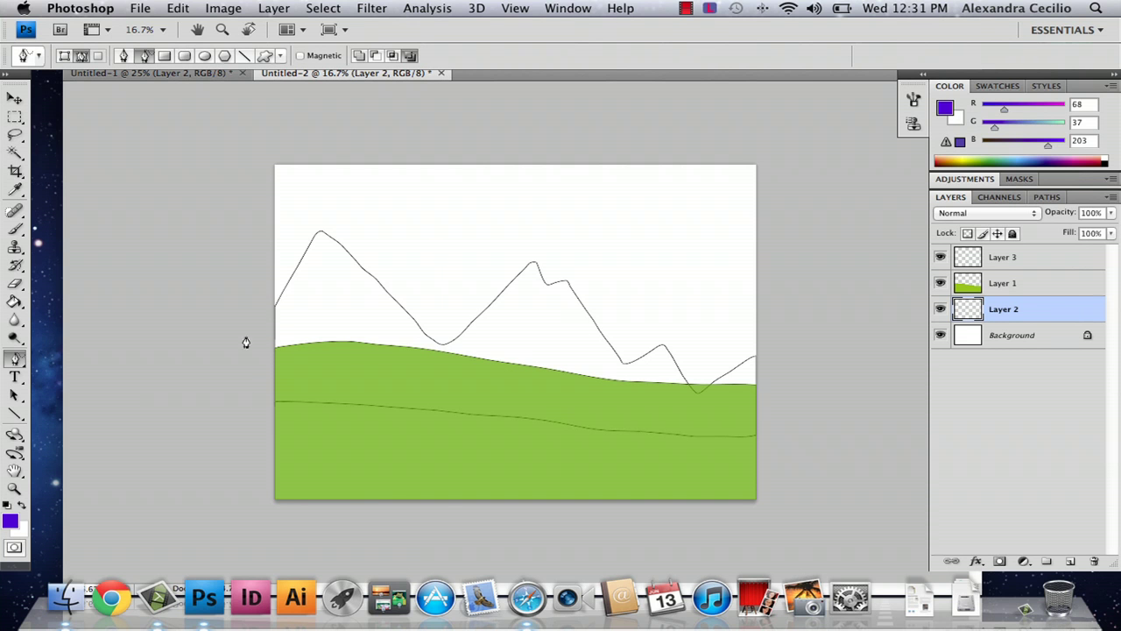
- Fill the mountain path on Layer 2 with the purple foreground colour
right_click(307, 316)
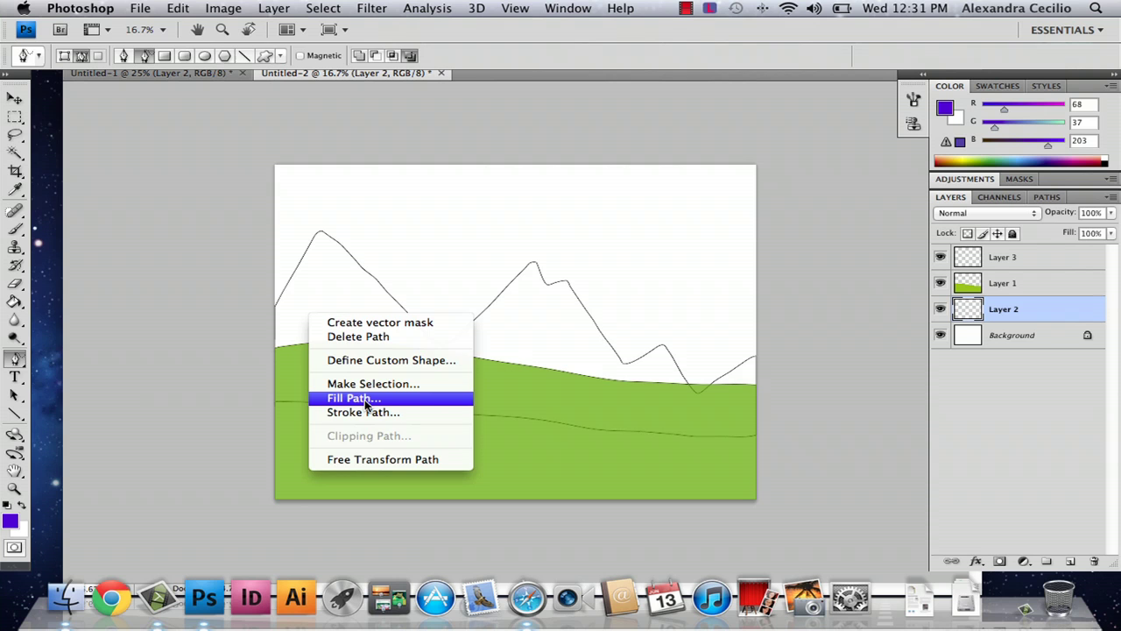
click(366, 400)
click(688, 155)
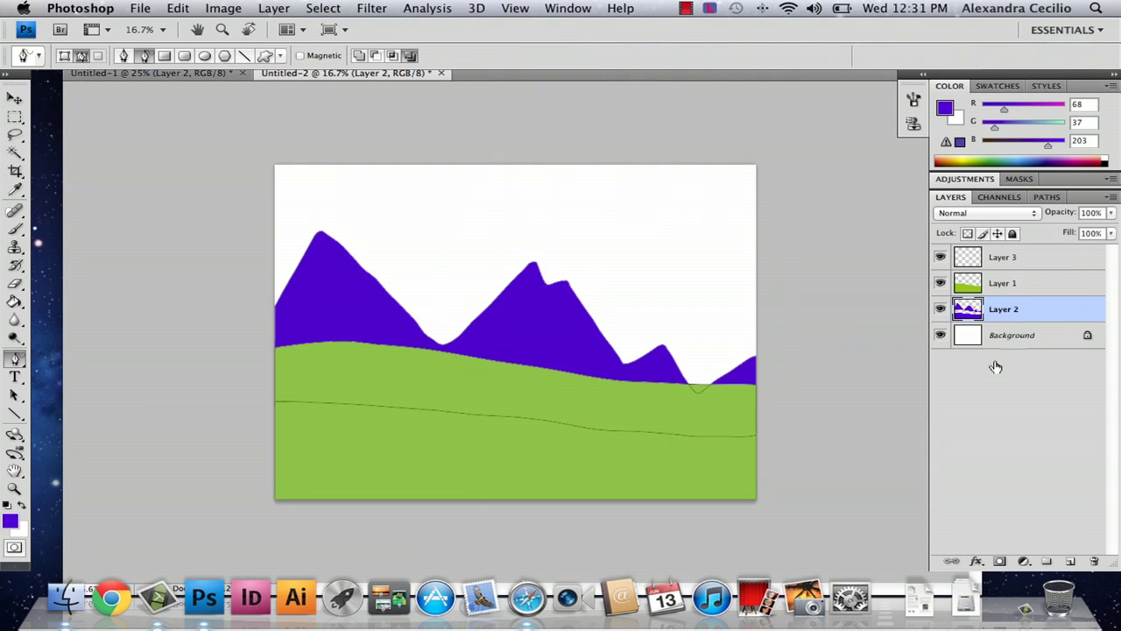
- Move Layer 3 below the mountains layer, just above the Background
mouse_move(1012, 313)
mouse_down()
mouse_move(1012, 272)
mouse_move(1008, 322)
mouse_up()
drag(993, 308, 979, 346)
drag(1005, 254, 996, 326)
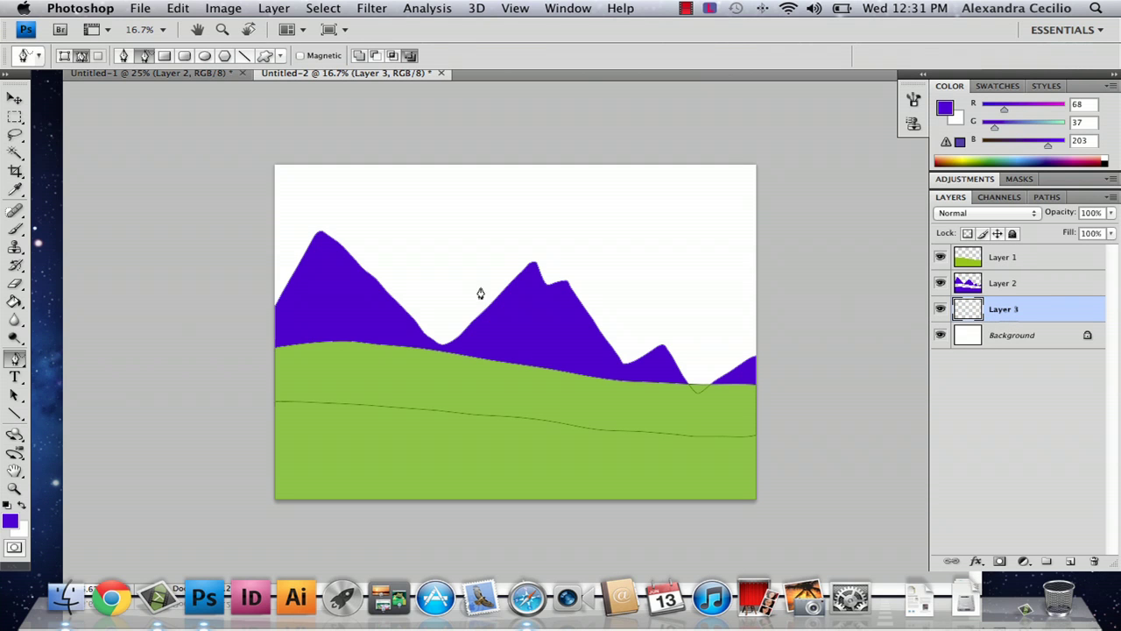
- Choose the Gradient tool from the toolbox, keeping the purple foreground
click(11, 522)
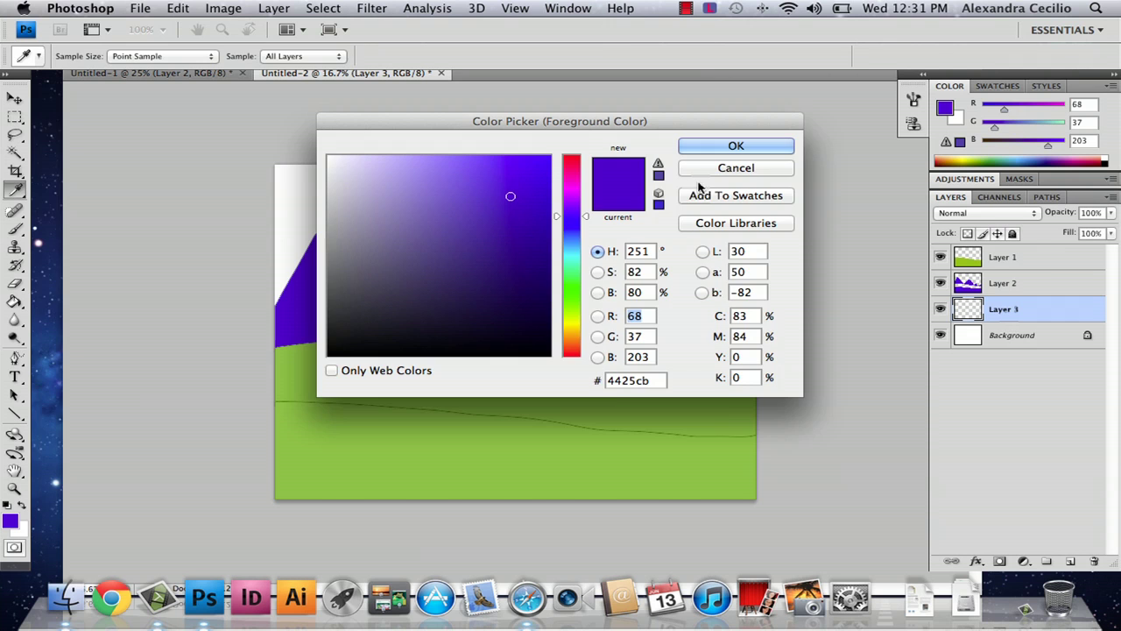
key(Return)
key(p)
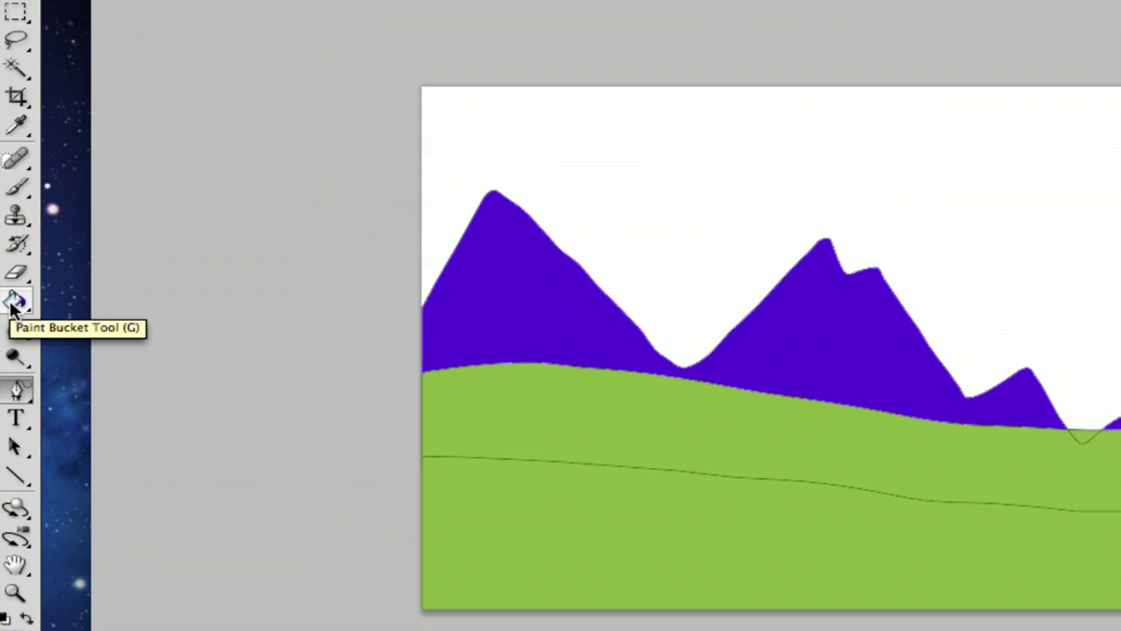
drag(12, 307, 94, 295)
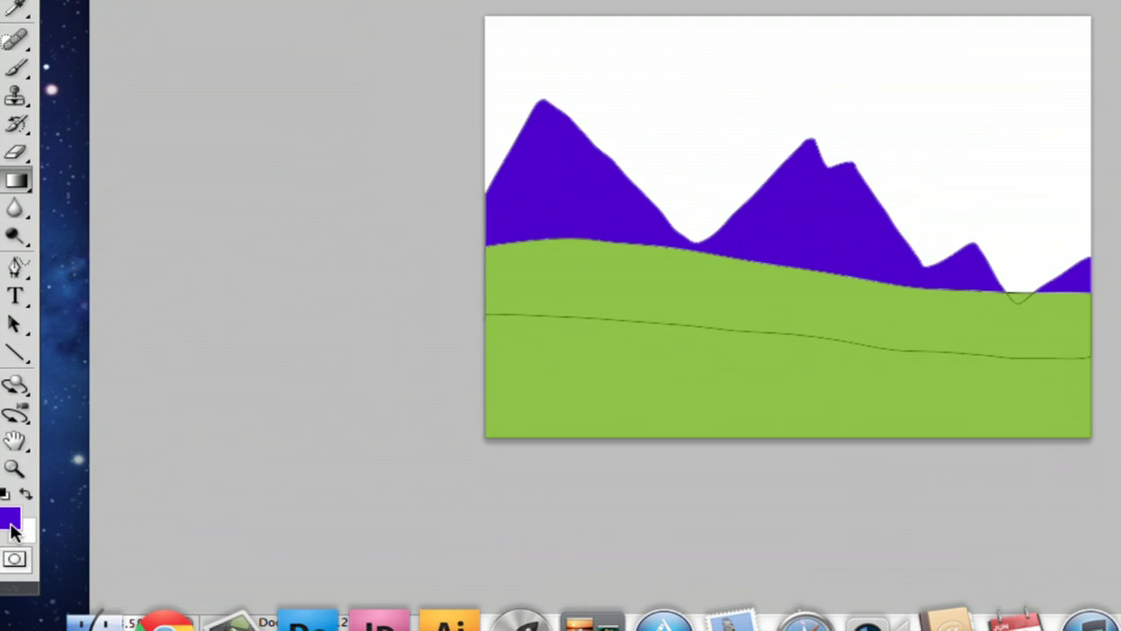
- Set the foreground to near-black and the background to dark navy blue
click(11, 524)
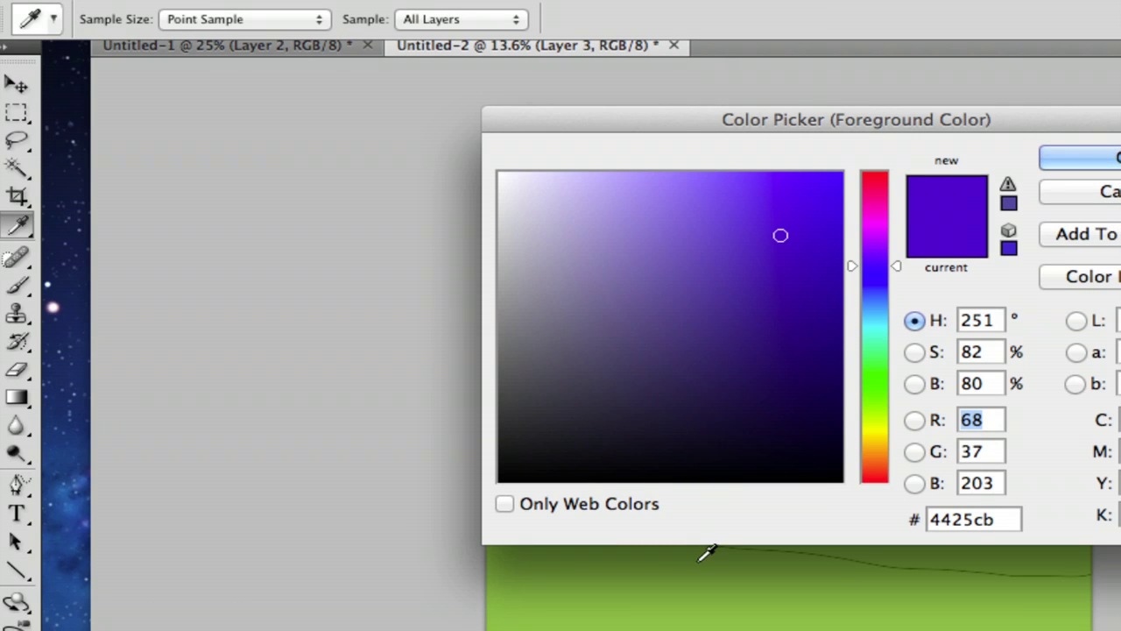
click(721, 479)
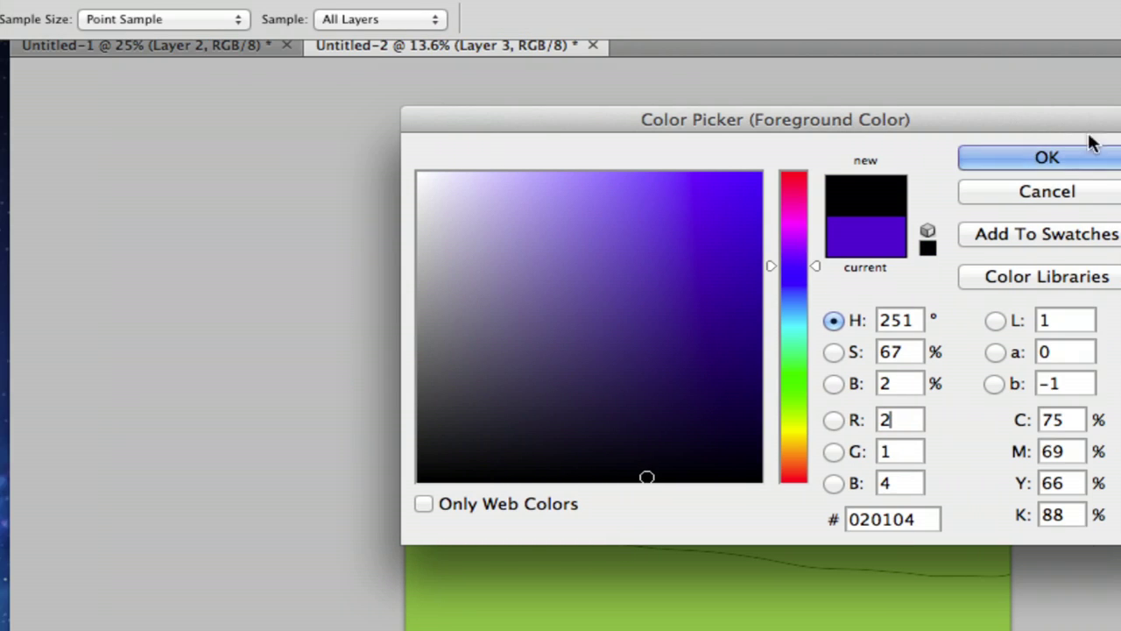
click(1044, 158)
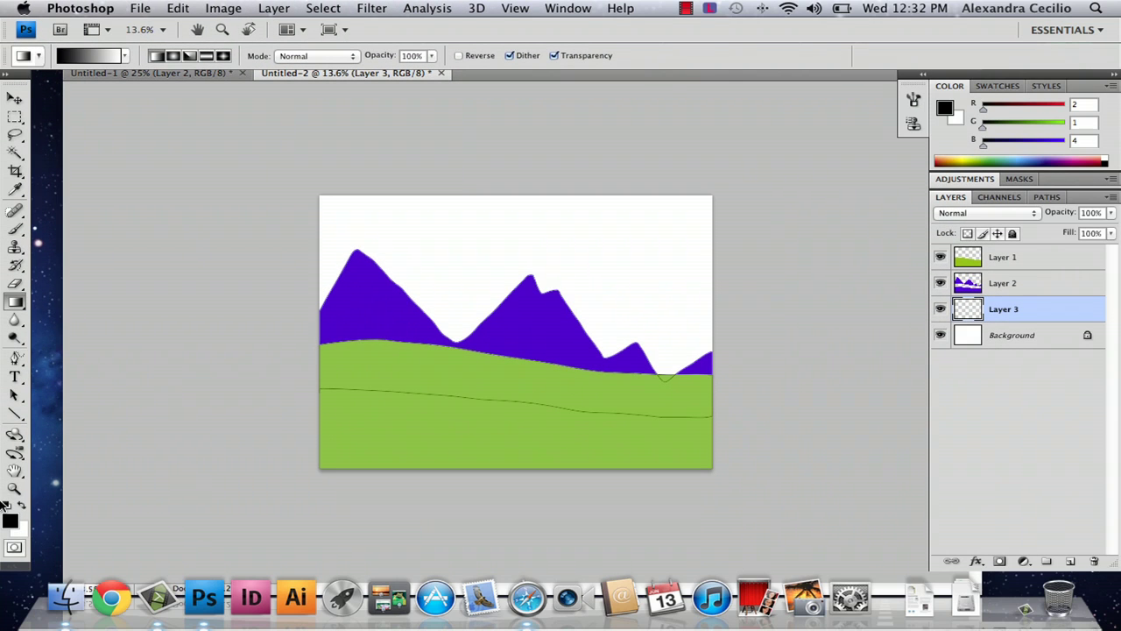
click(19, 525)
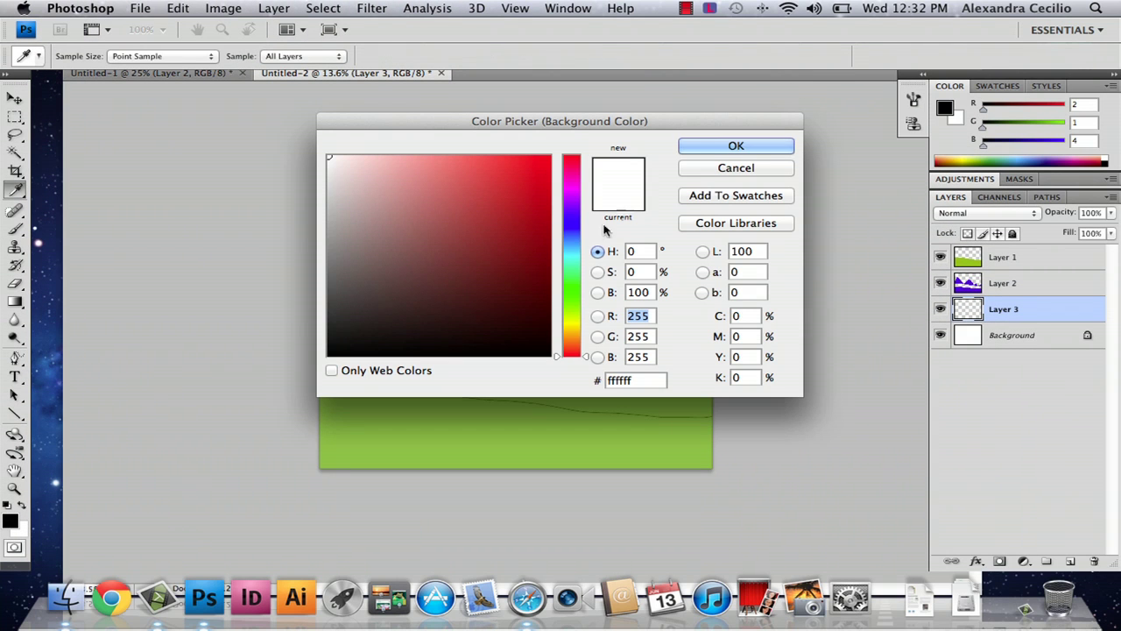
click(573, 242)
click(513, 278)
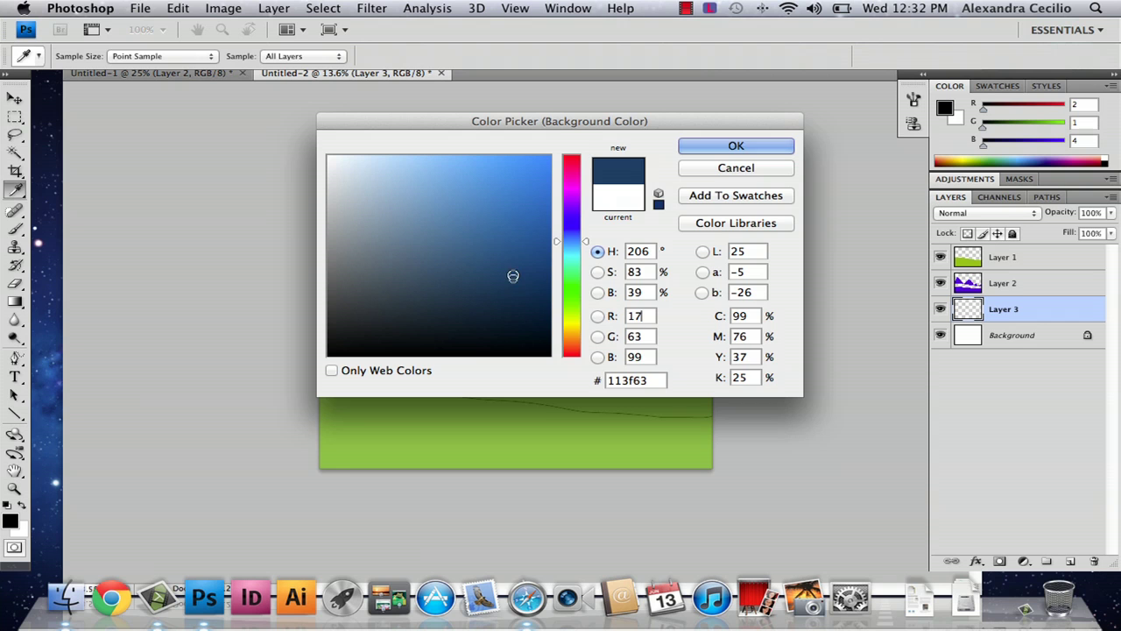
click(514, 264)
click(749, 145)
- Draw a vertical black-to-dark-blue gradient on Layer 3 for the night sky
key(g)
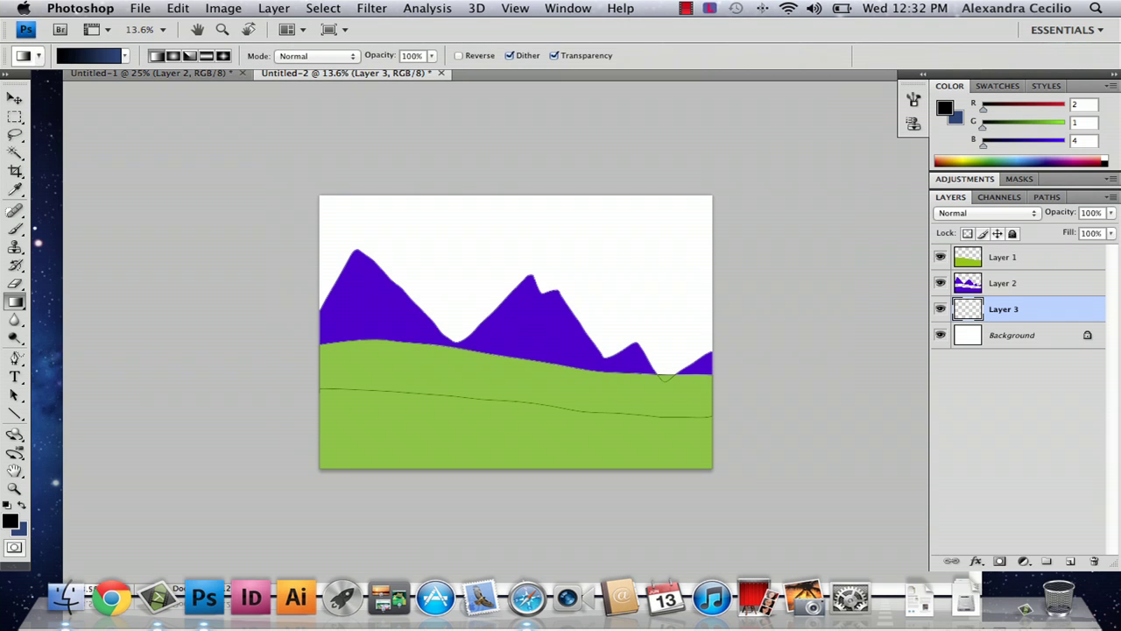
drag(481, 318, 482, 324)
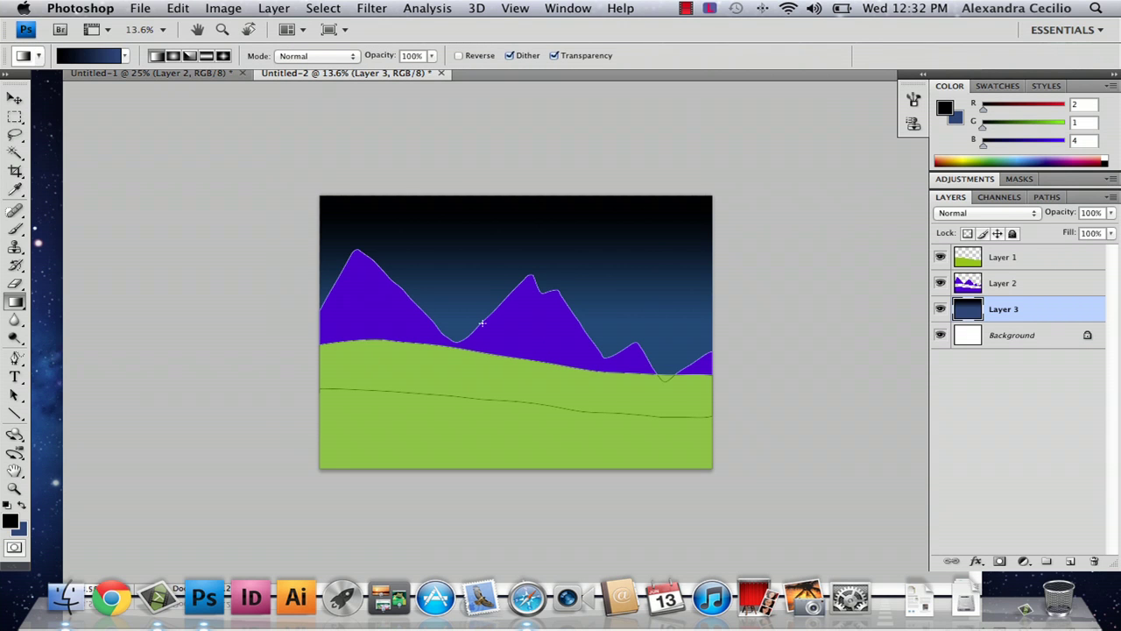
key(ctrl+z)
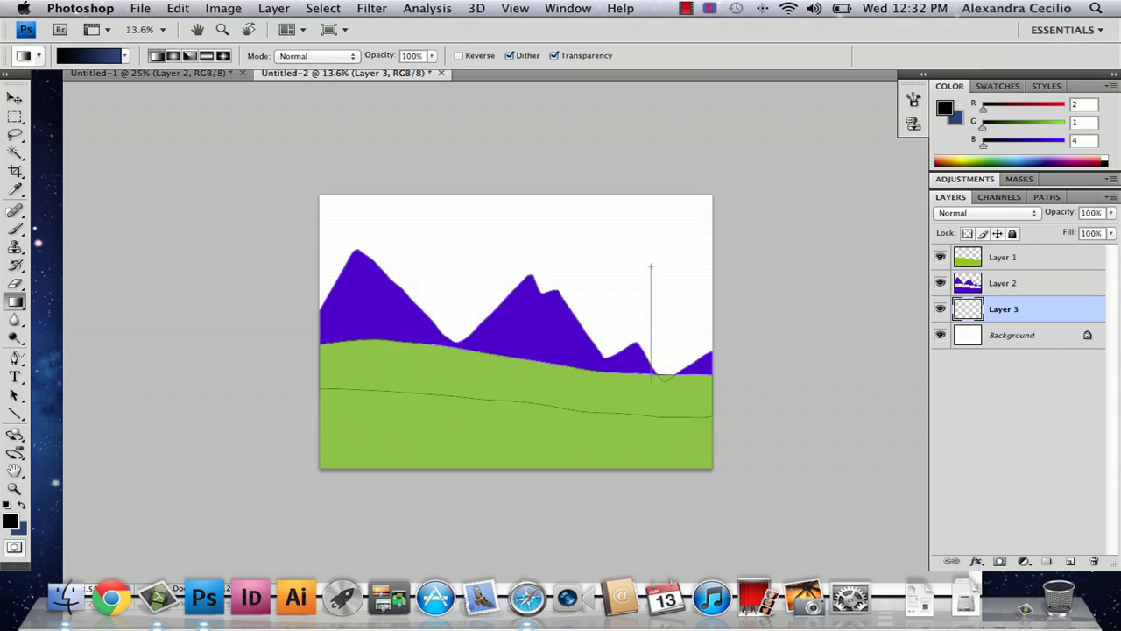
drag(652, 377, 653, 378)
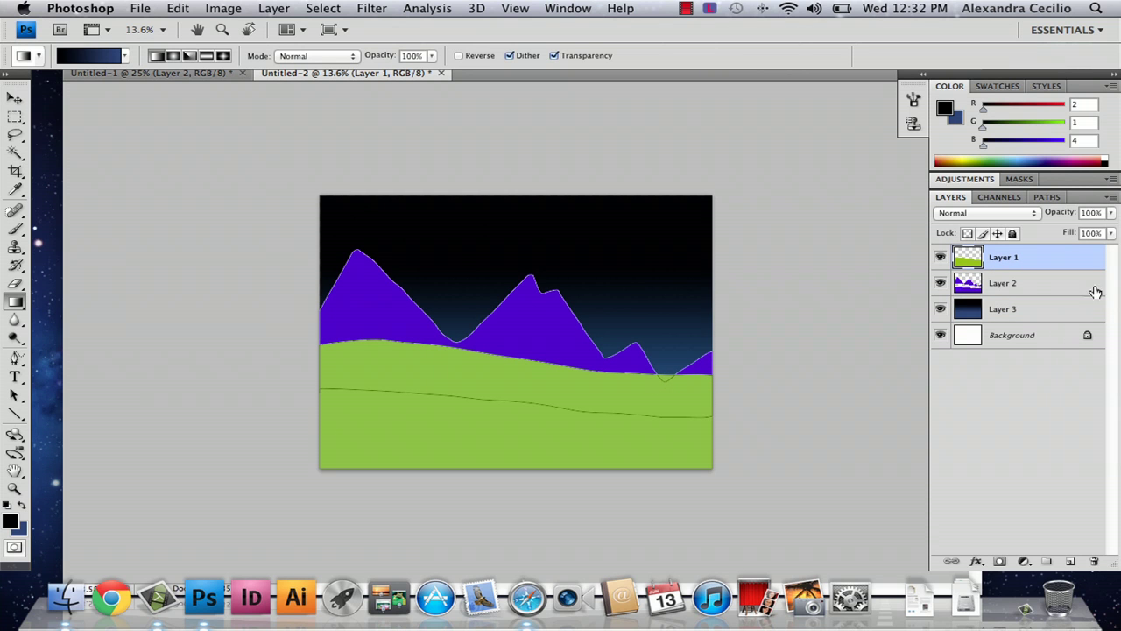
- Delete the leftover path outlines from the mountains layer, then select Layer 1
click(1023, 289)
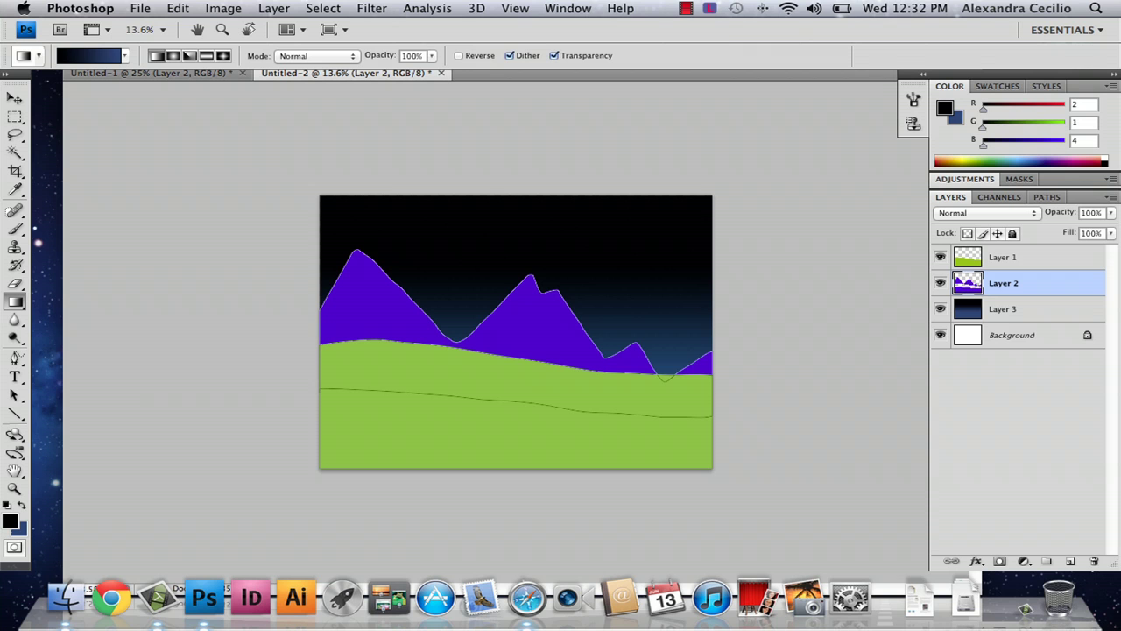
click(15, 361)
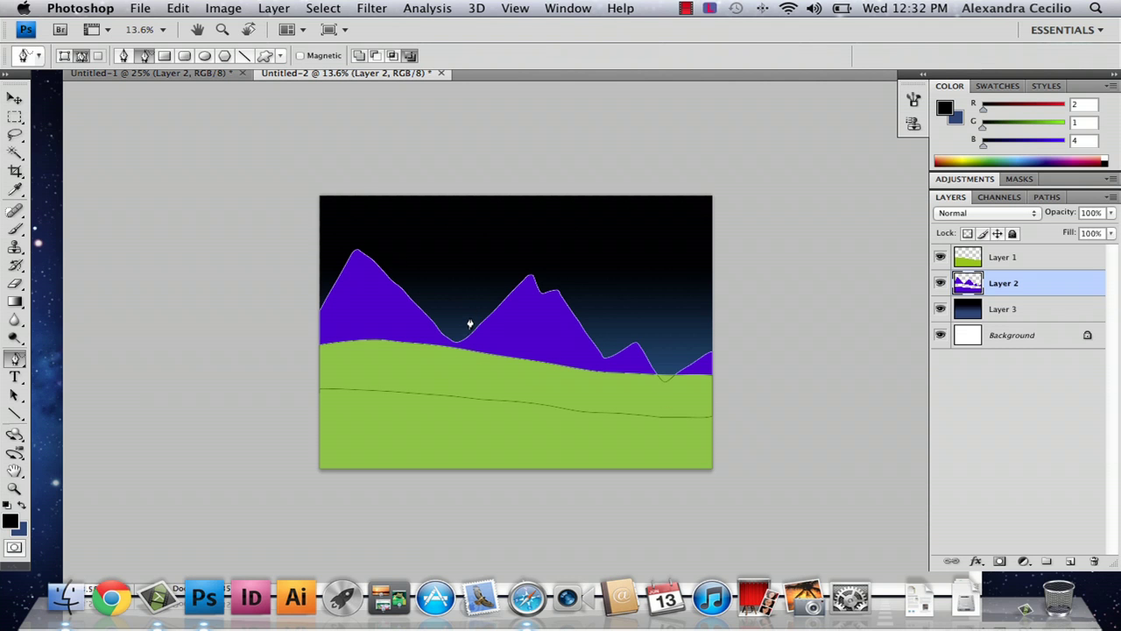
right_click(501, 317)
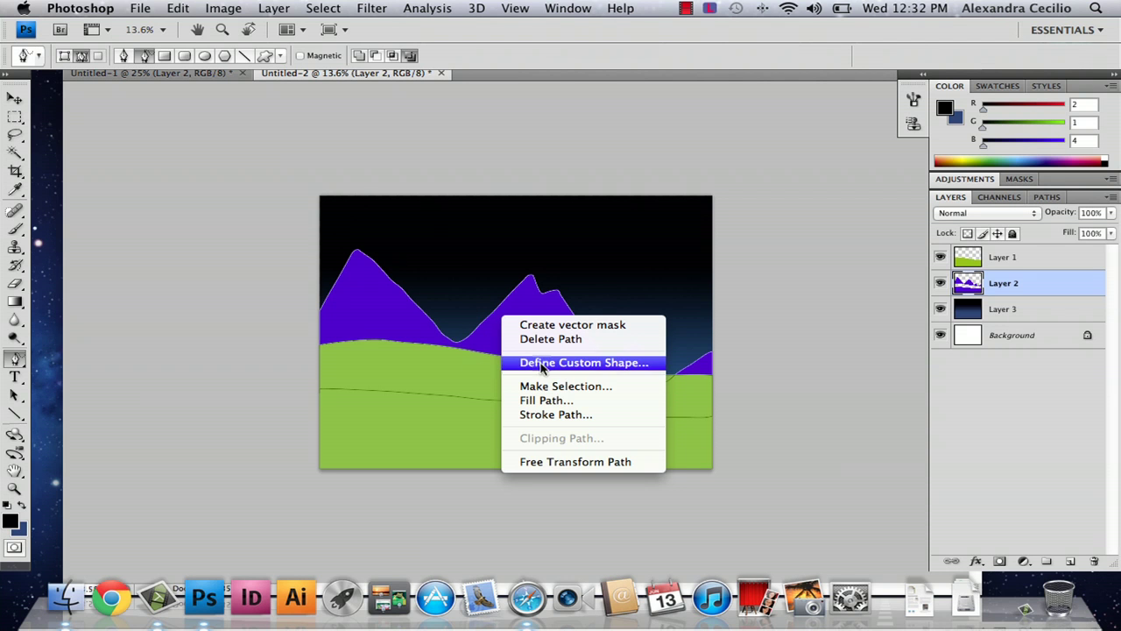
click(556, 338)
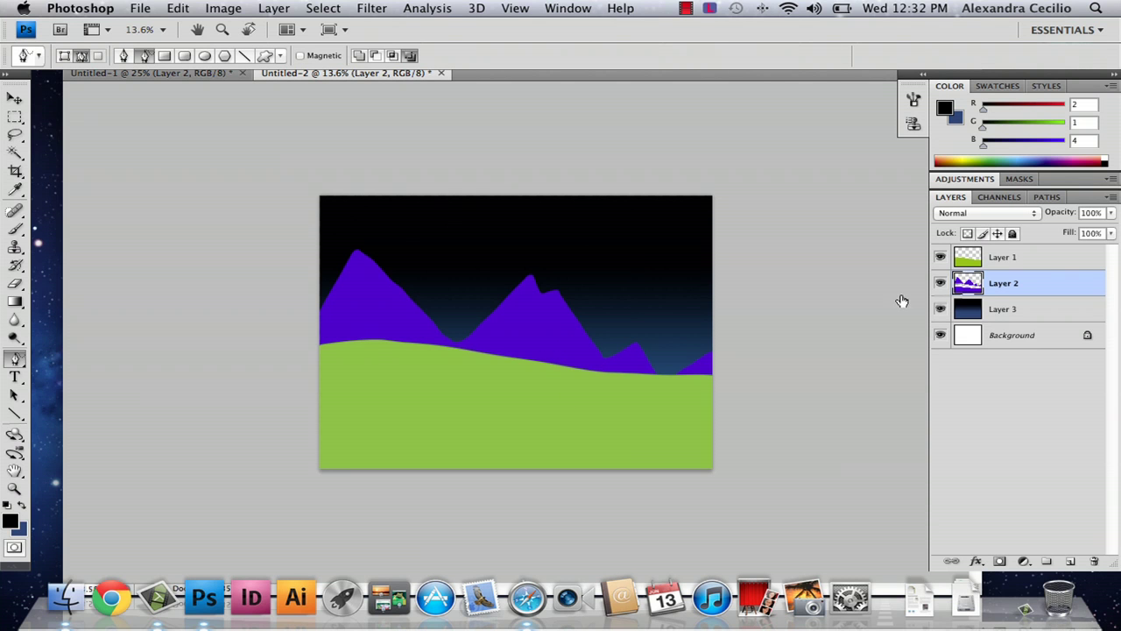
click(1001, 257)
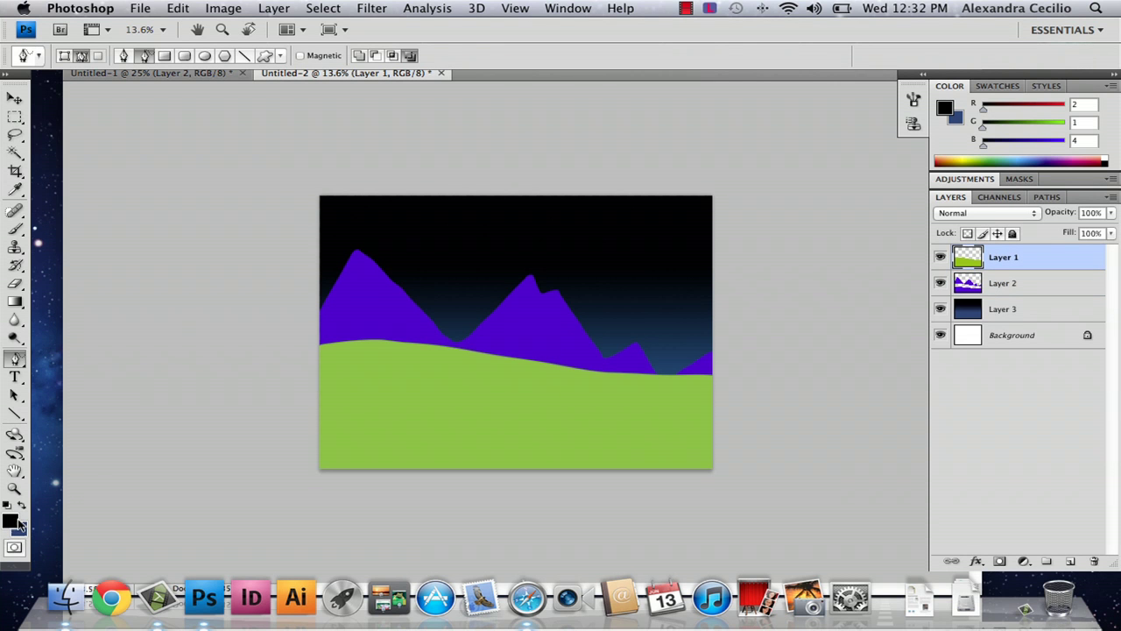
- Swap colours and set the foreground to dark olive green (304c1c)
click(19, 509)
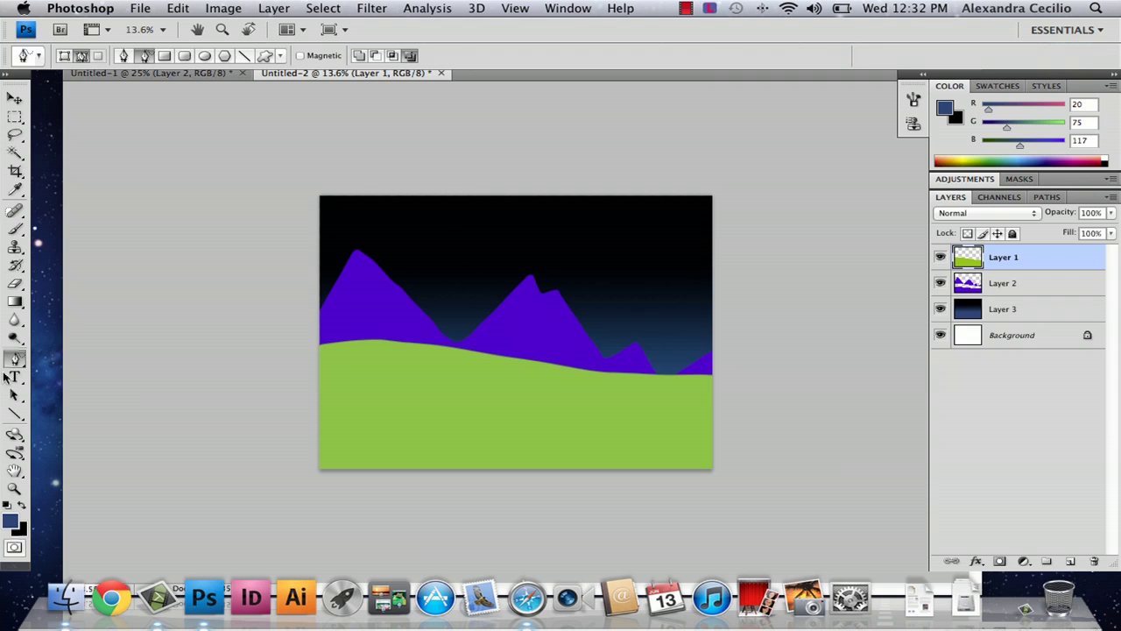
click(9, 521)
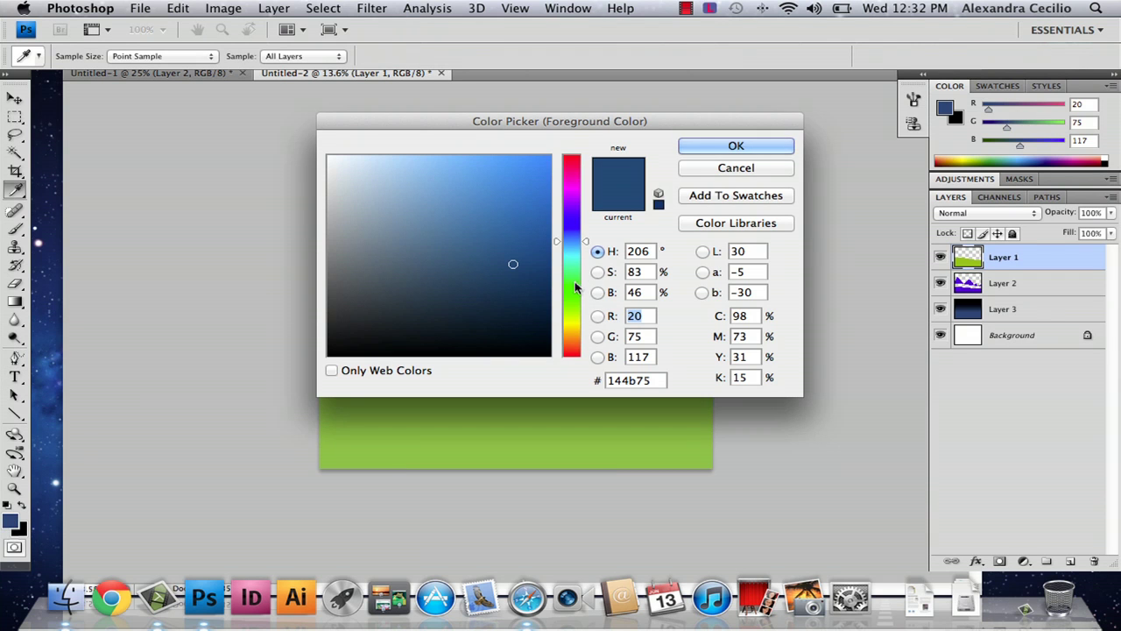
click(571, 287)
click(468, 296)
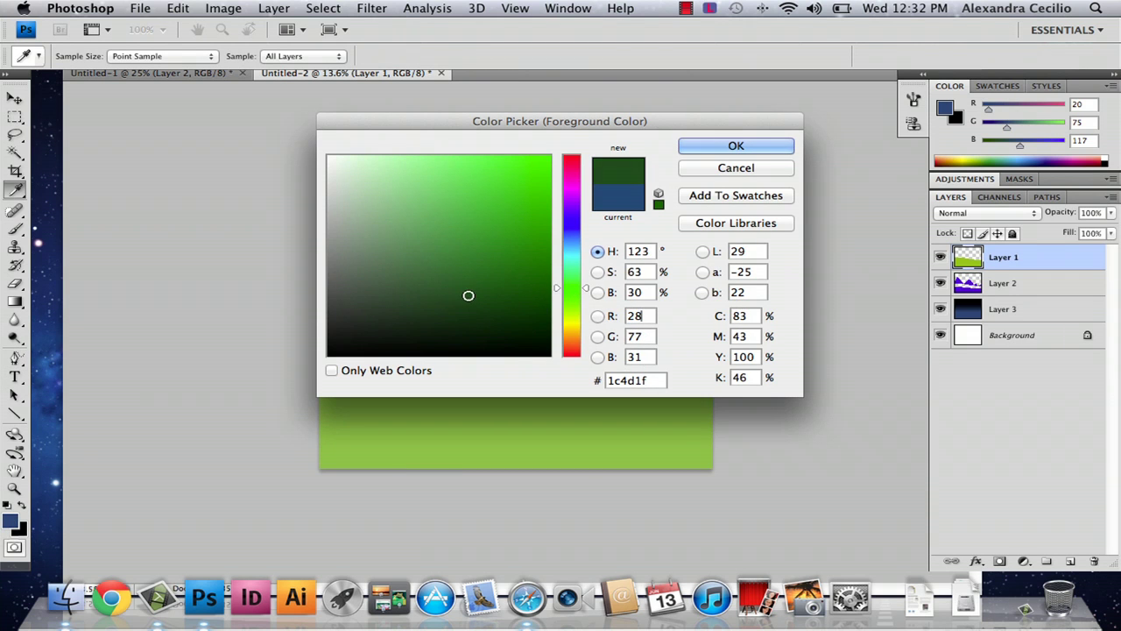
click(566, 303)
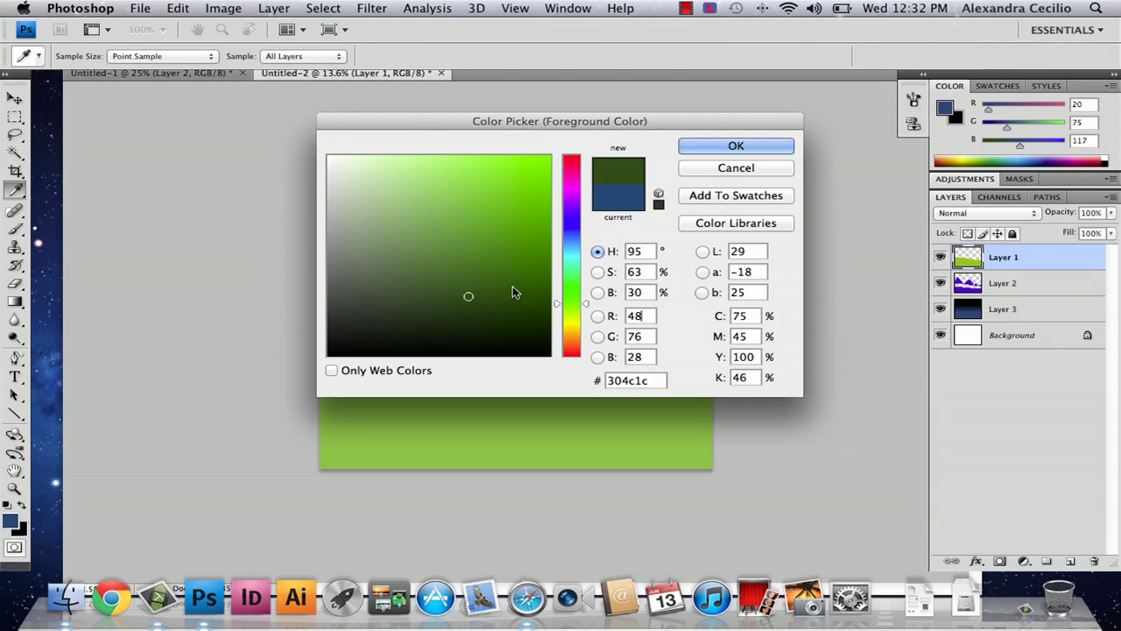
click(702, 147)
- Fill the hills on Layer 1 with dark olive green using the Paint Bucket Tool
key(p)
click(15, 301)
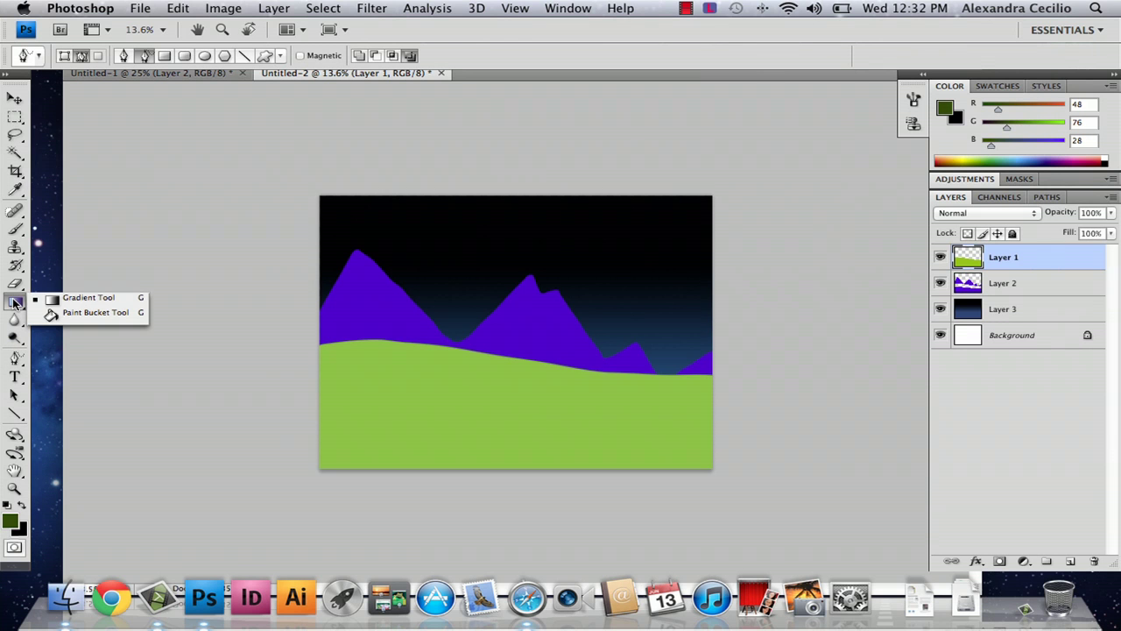
click(43, 299)
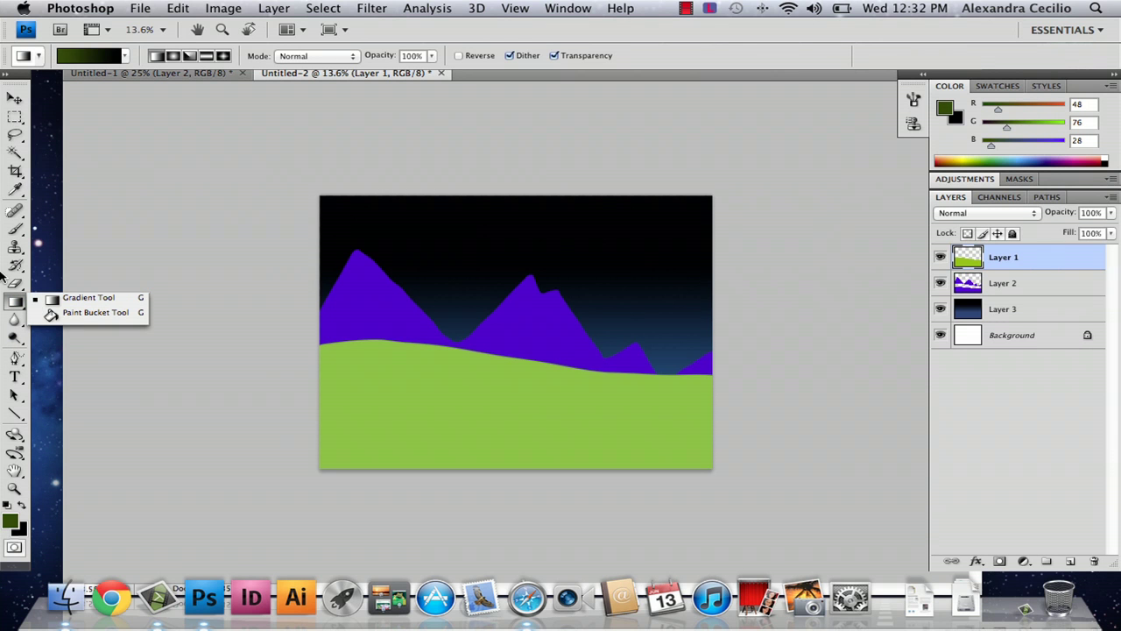
click(15, 302)
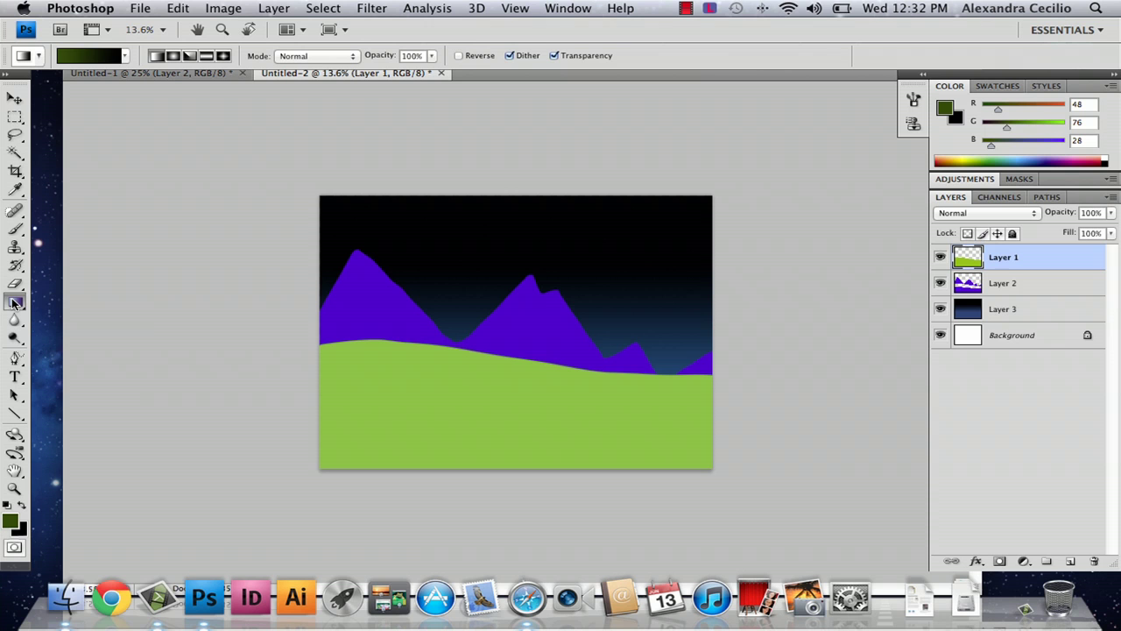
click(15, 302)
click(65, 313)
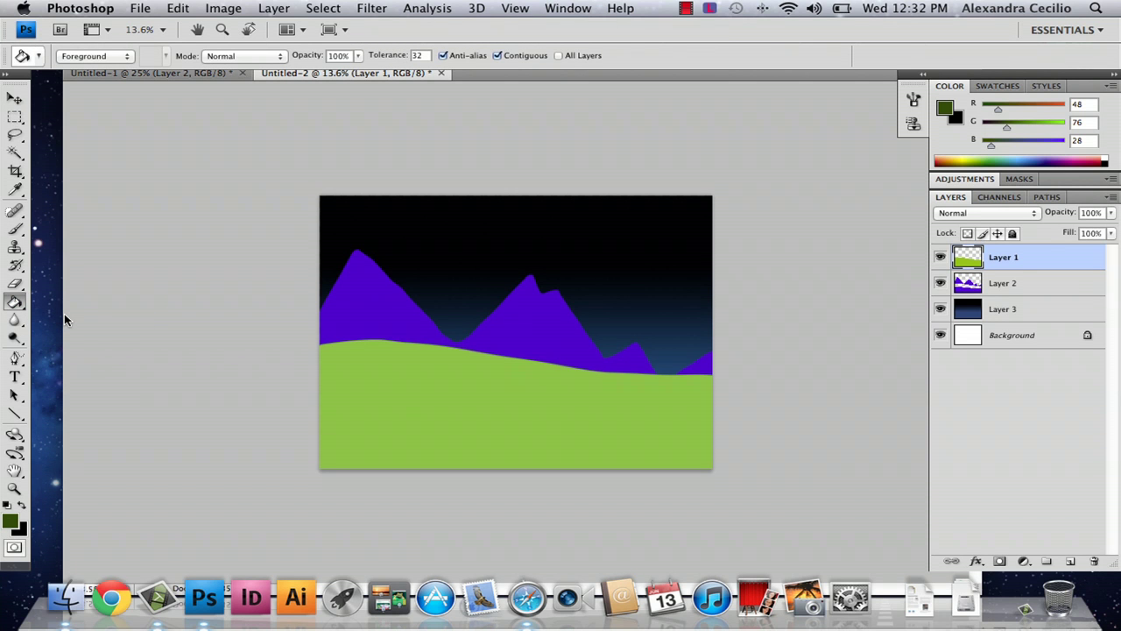
click(404, 396)
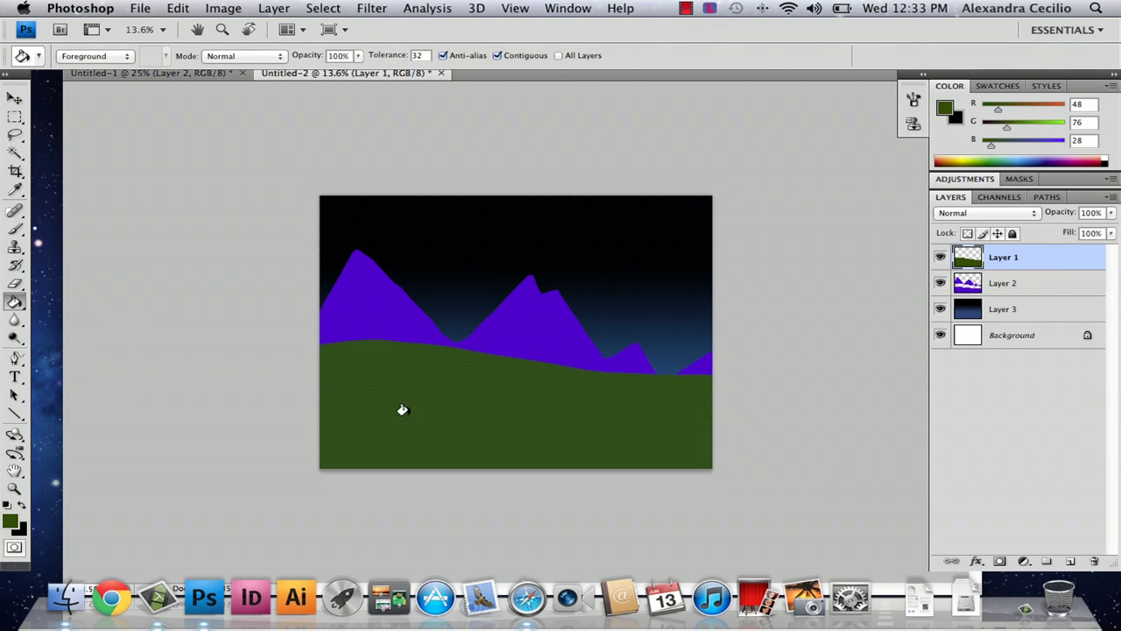
- Switch to the Brush tool and set the foreground colour to white
click(15, 229)
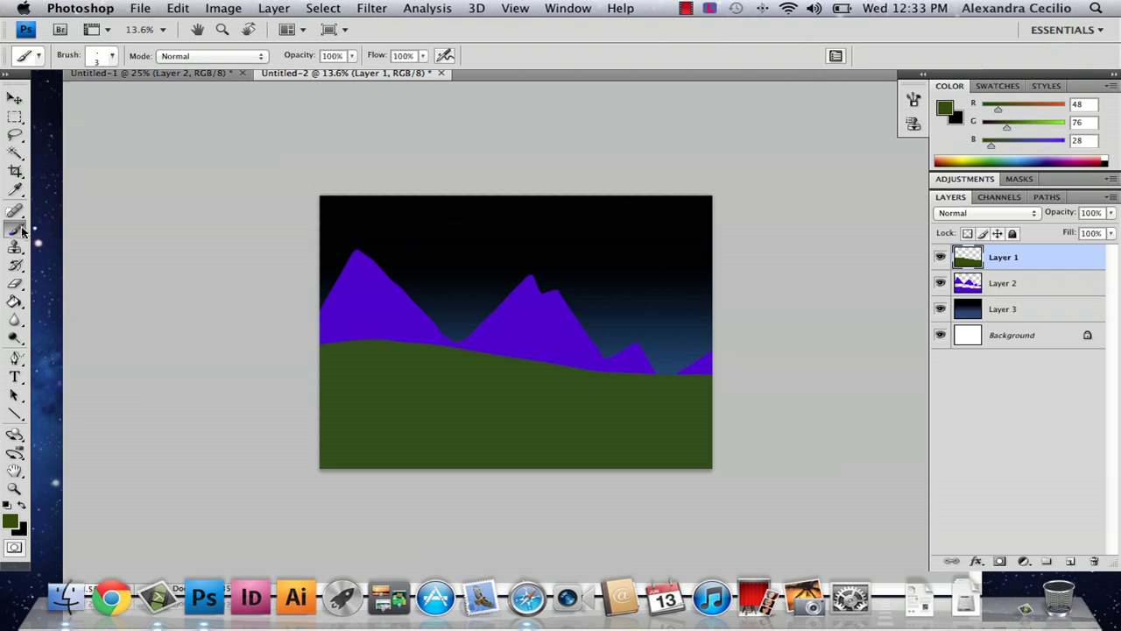
click(113, 55)
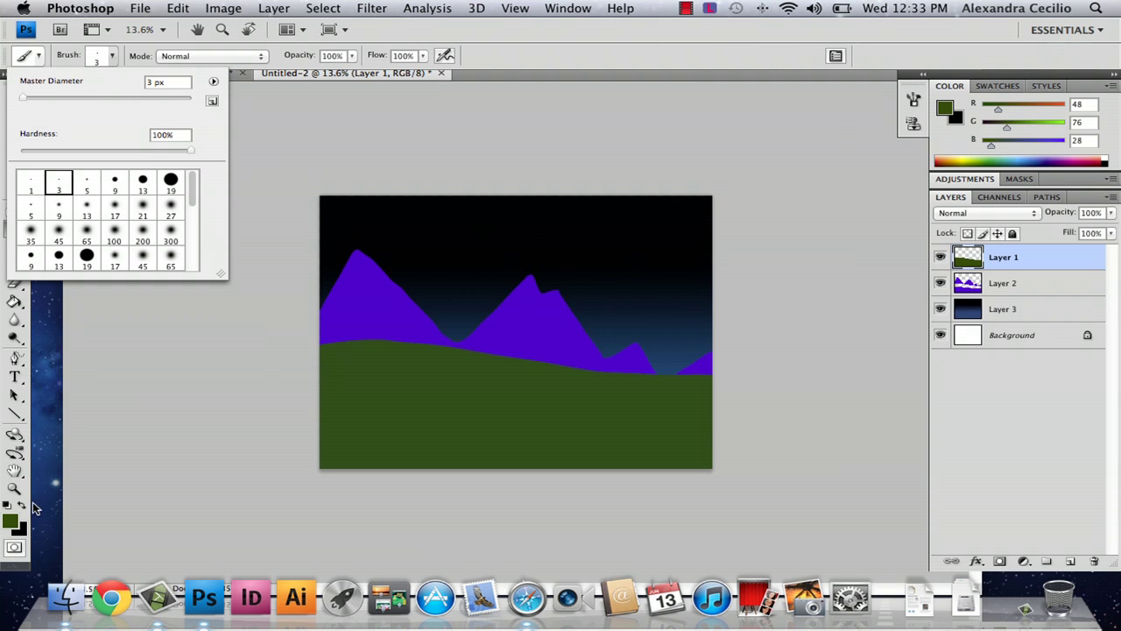
click(10, 522)
click(356, 257)
drag(367, 269, 376, 118)
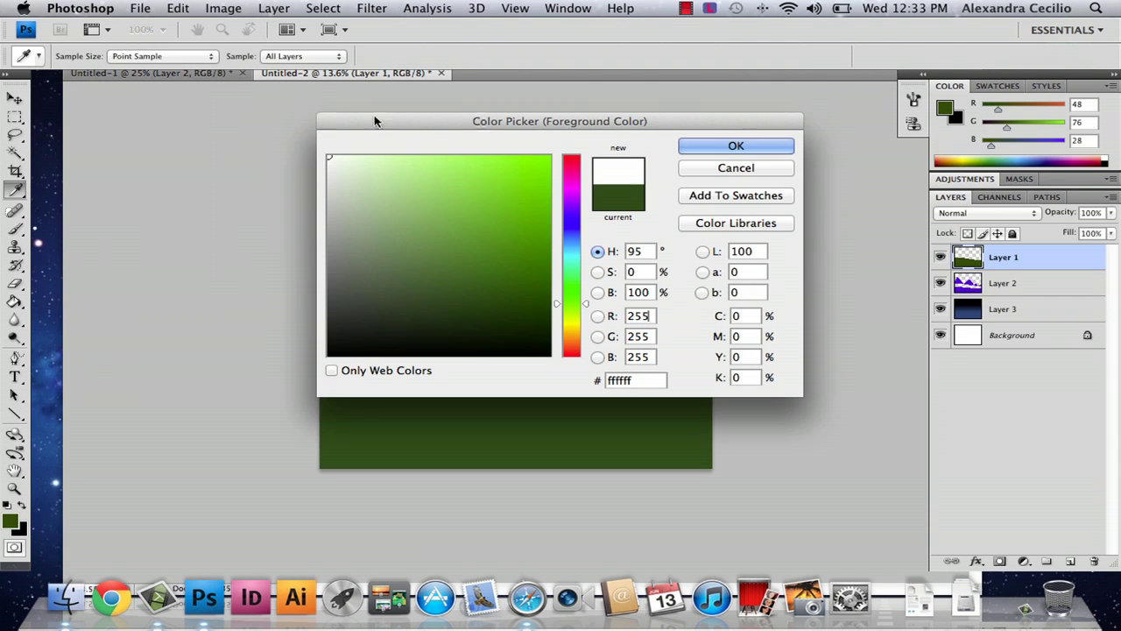
click(691, 145)
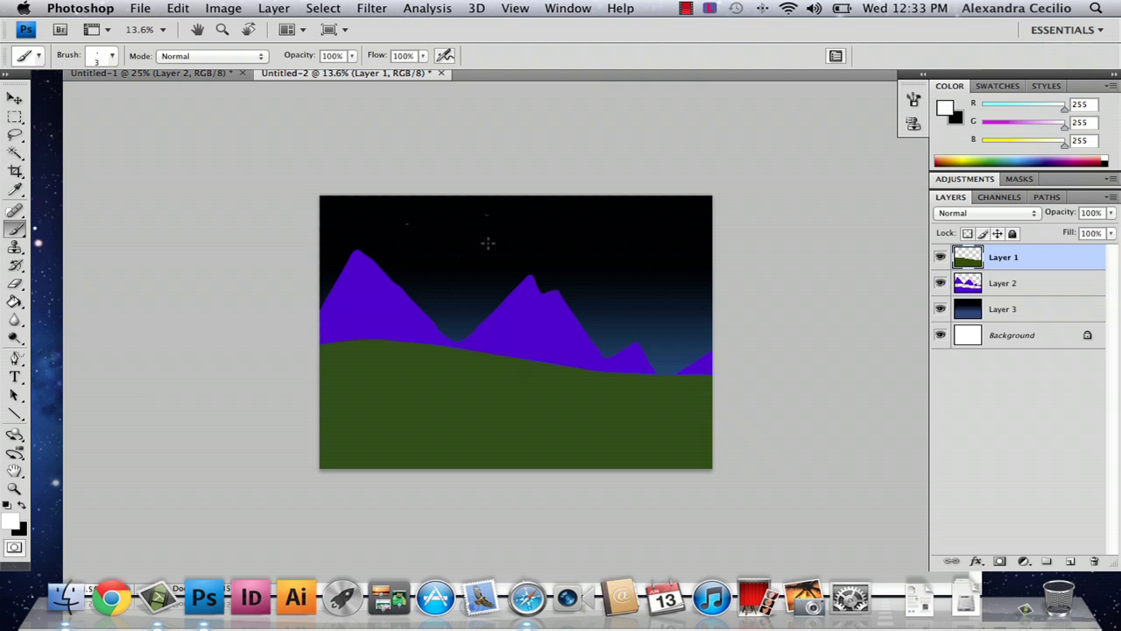
- Load the Brushes tool preset set and select the Aurora preset
click(112, 55)
click(112, 55)
click(37, 56)
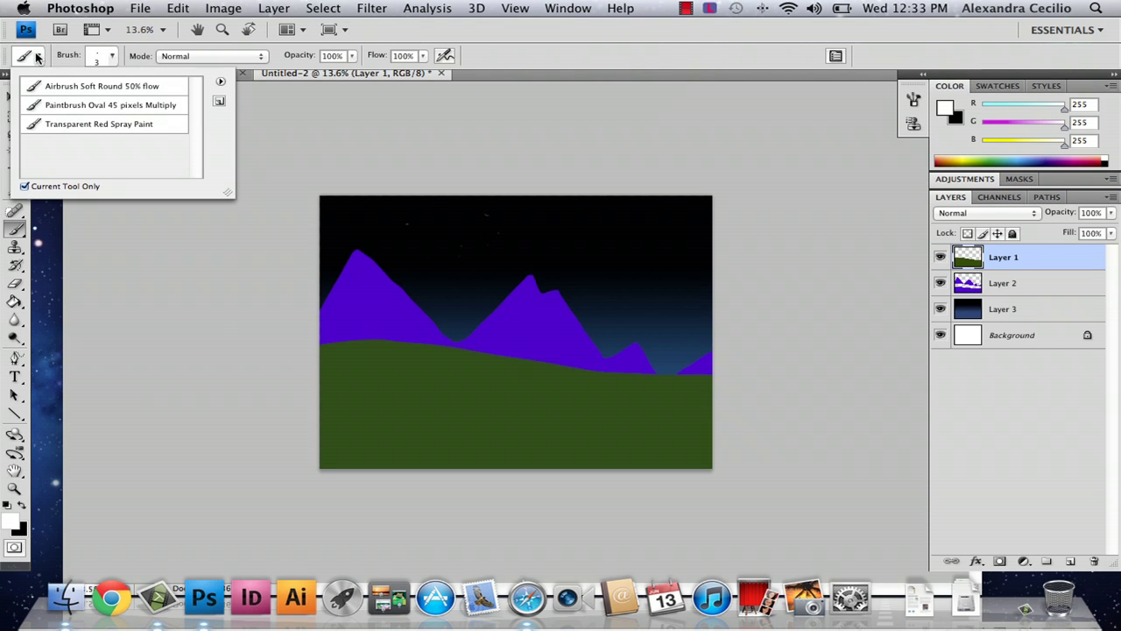
click(221, 81)
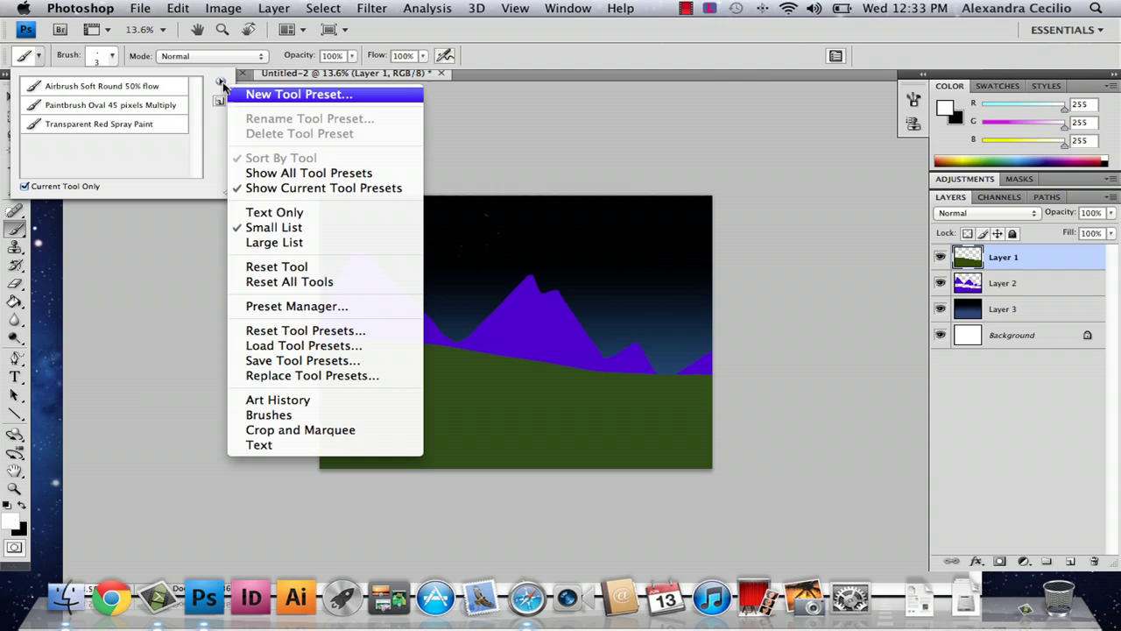
click(268, 415)
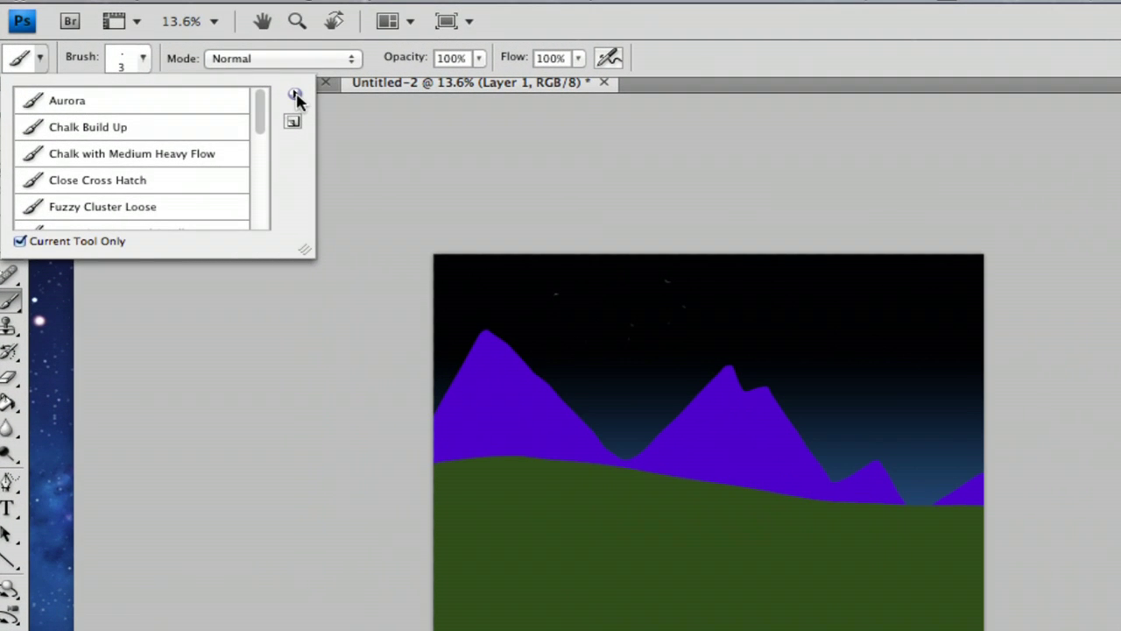
click(296, 95)
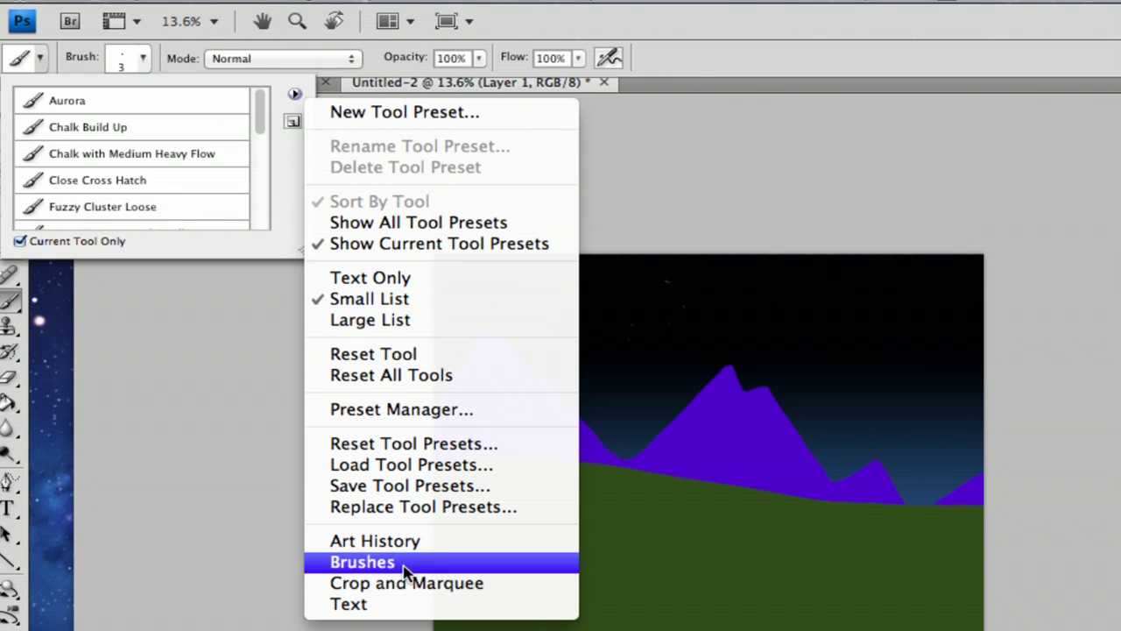
click(53, 101)
click(55, 102)
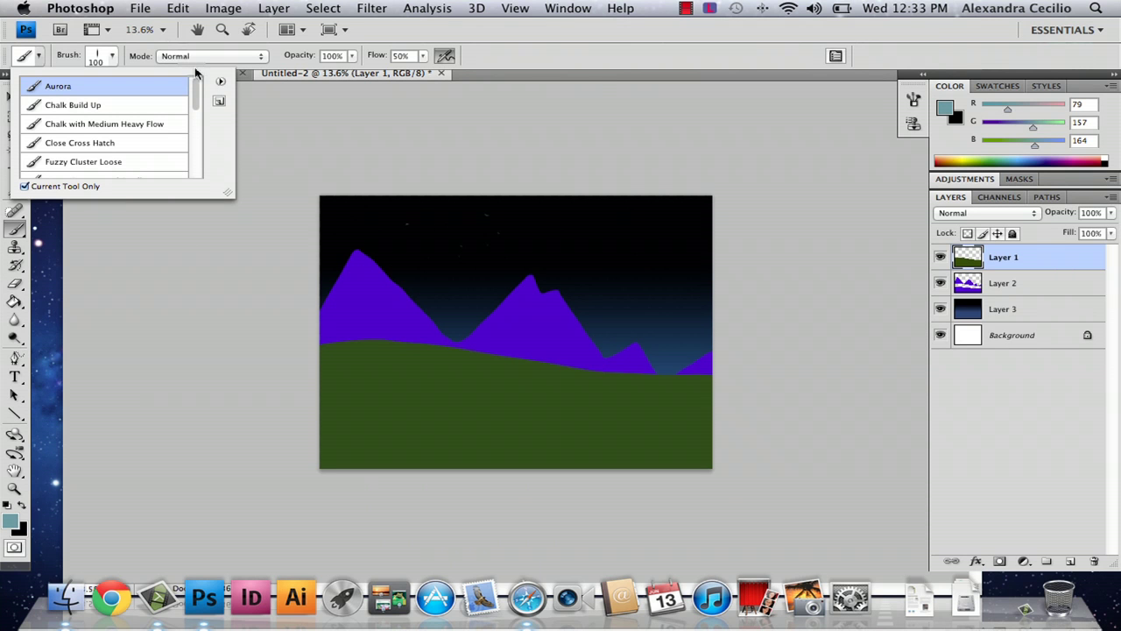
- Increase the brush Master Diameter to 329 px
click(112, 55)
click(112, 56)
drag(127, 99, 166, 105)
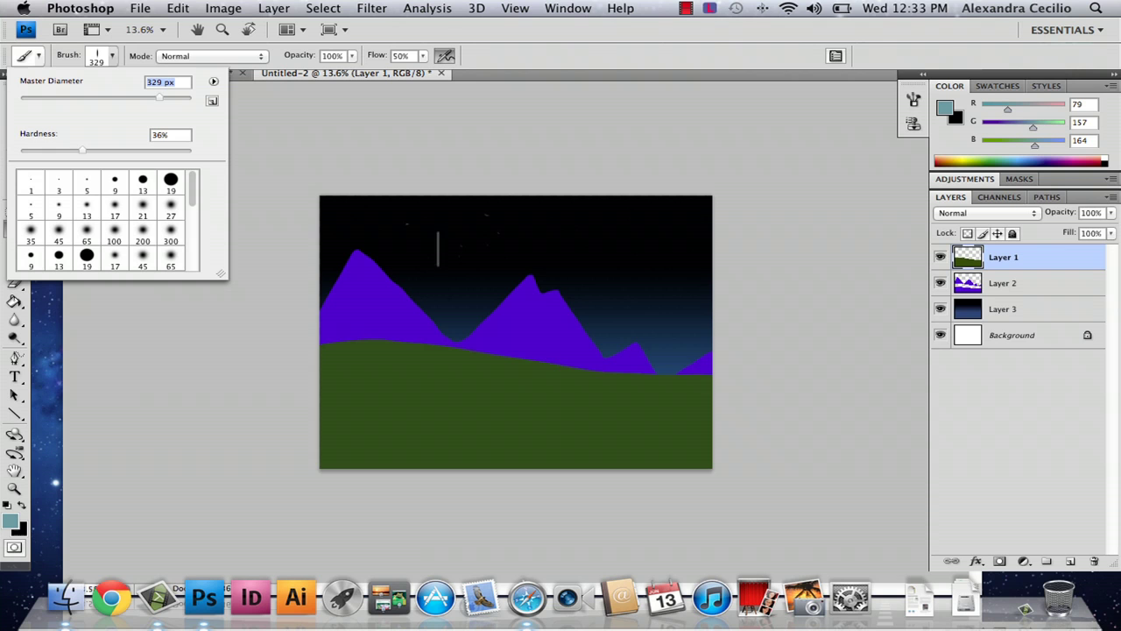
- Paint teal aurora bands on new Layer 4, then move it between Layer 2 and Layer 3
click(1069, 561)
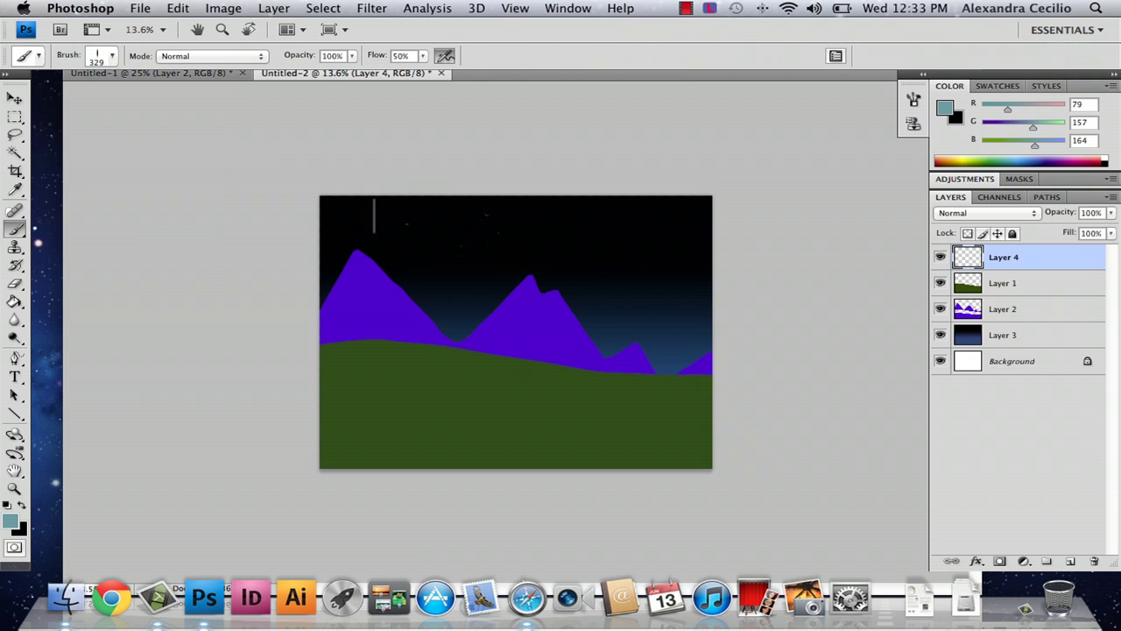
mouse_move(374, 218)
mouse_down()
mouse_move(469, 257)
mouse_move(574, 221)
mouse_move(702, 272)
mouse_up()
key(super+z)
mouse_move(445, 210)
mouse_down()
mouse_move(500, 226)
mouse_move(530, 267)
mouse_move(612, 268)
mouse_move(660, 249)
mouse_move(720, 291)
mouse_up()
mouse_move(324, 232)
mouse_down()
mouse_move(374, 244)
mouse_move(420, 278)
mouse_move(491, 270)
mouse_up()
drag(631, 207, 487, 215)
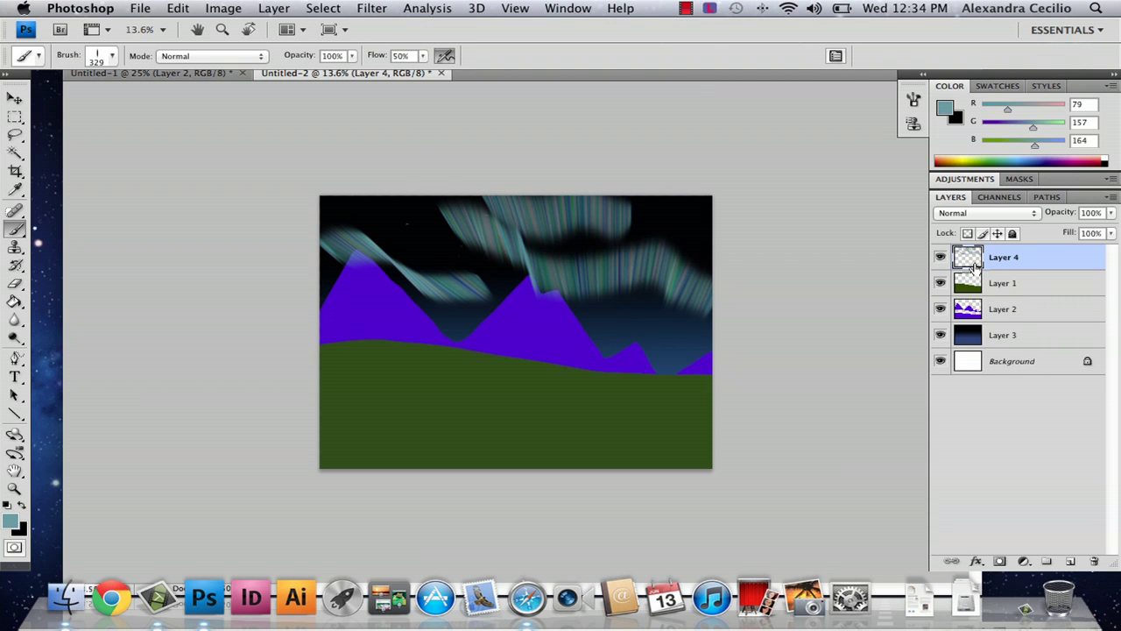
drag(973, 267, 1014, 323)
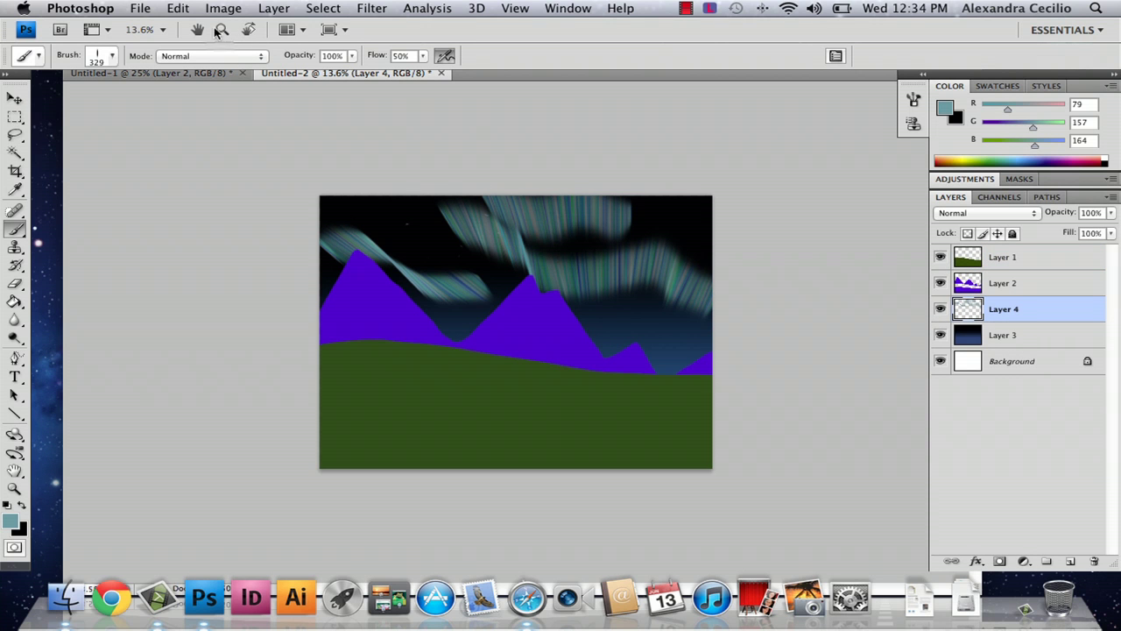
click(367, 11)
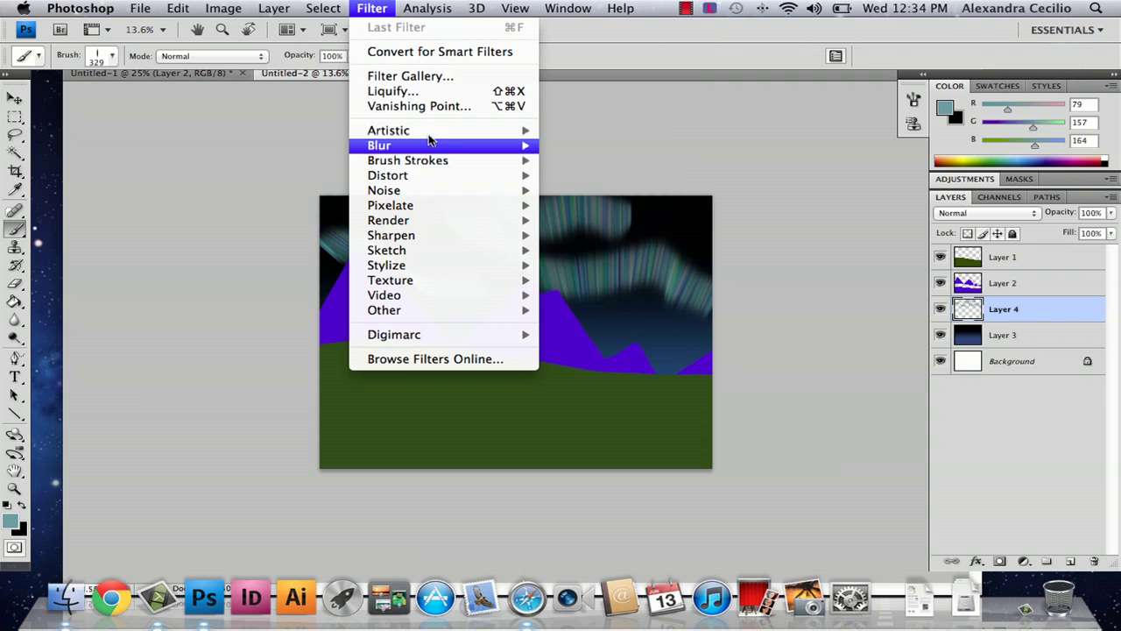
click(393, 8)
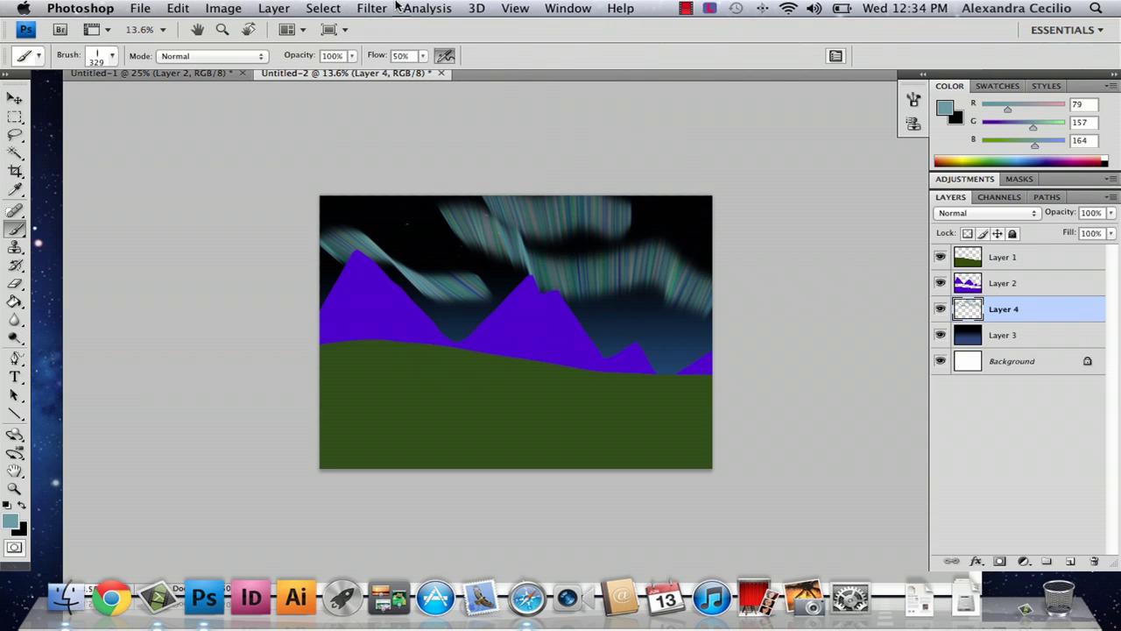
click(386, 8)
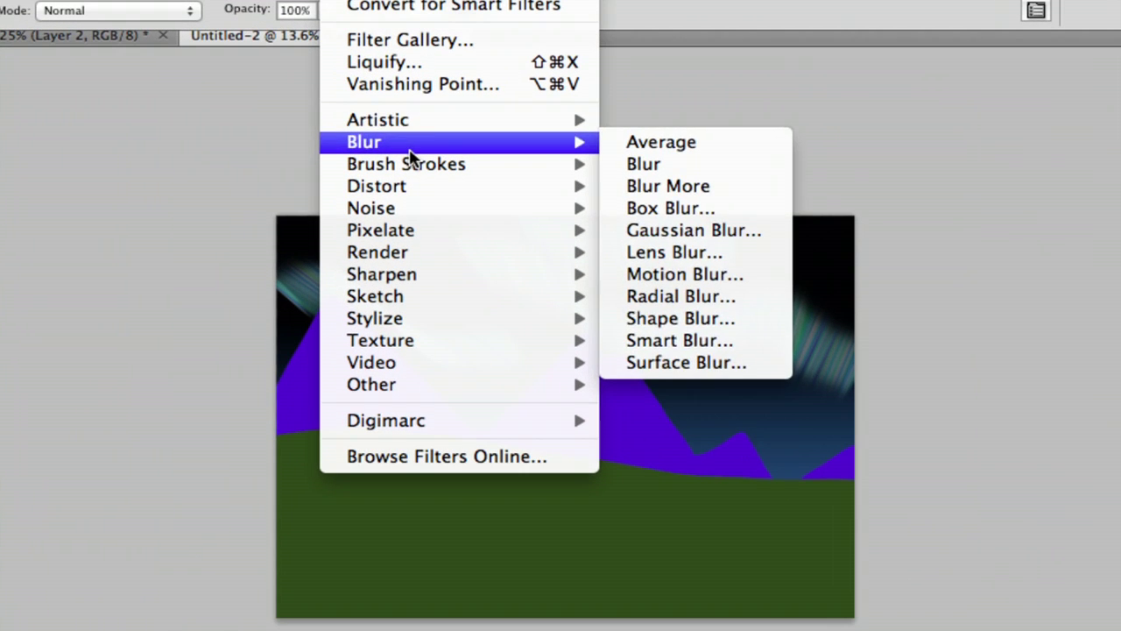
mouse_move(438, 130)
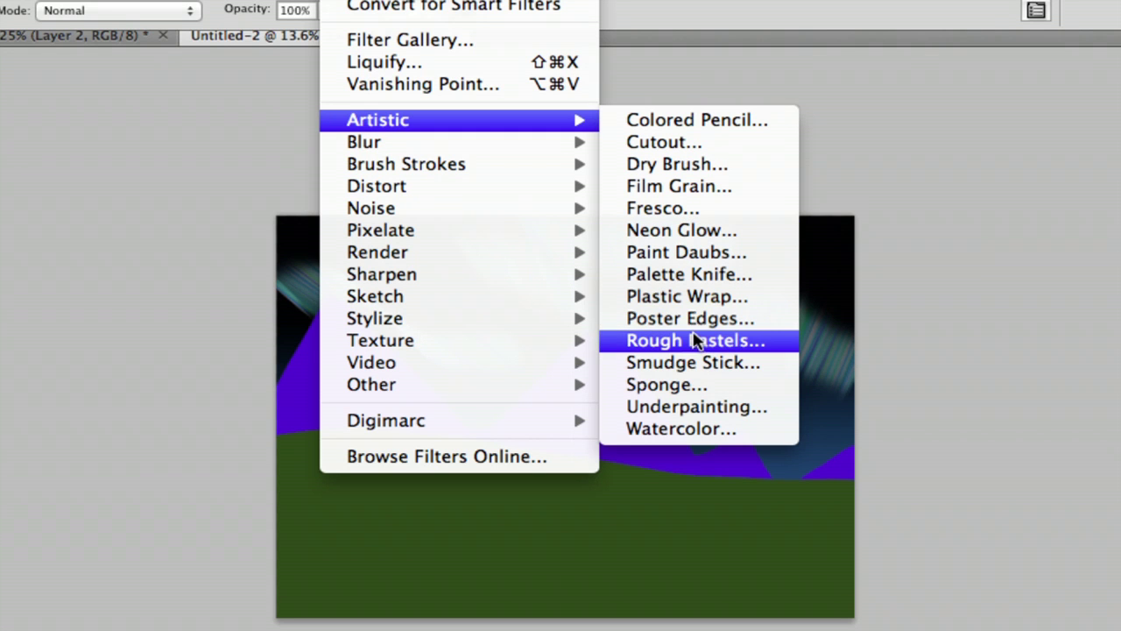
mouse_move(545, 120)
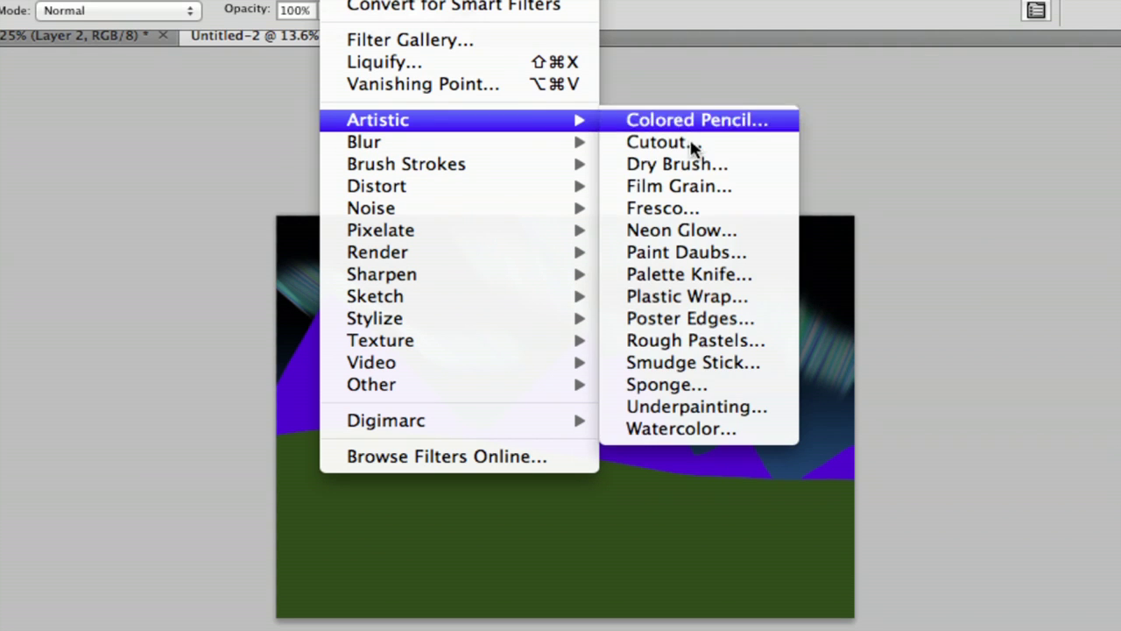
click(724, 366)
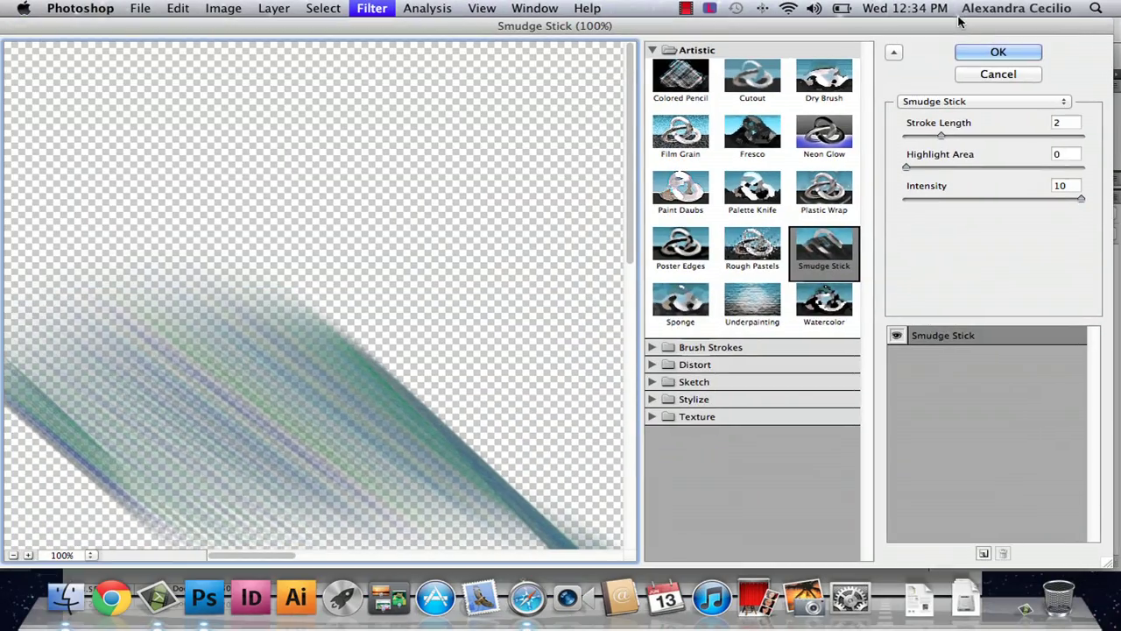
click(992, 53)
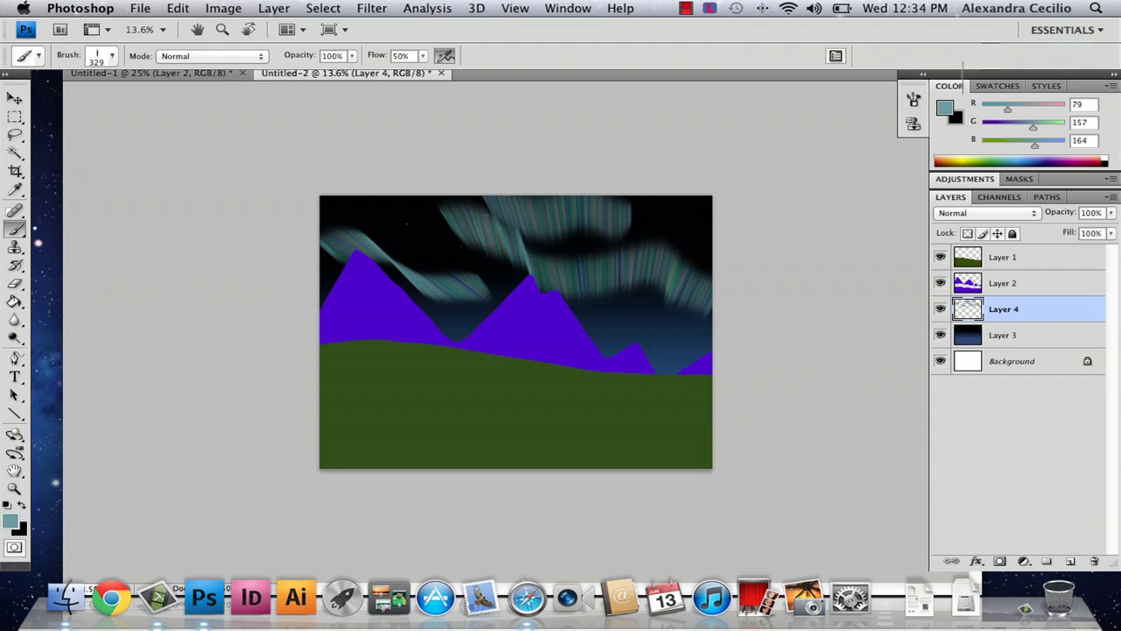
key(super+z)
- Undo back past the aurora and pick the Pen Tool to outline the tree
click(428, 8)
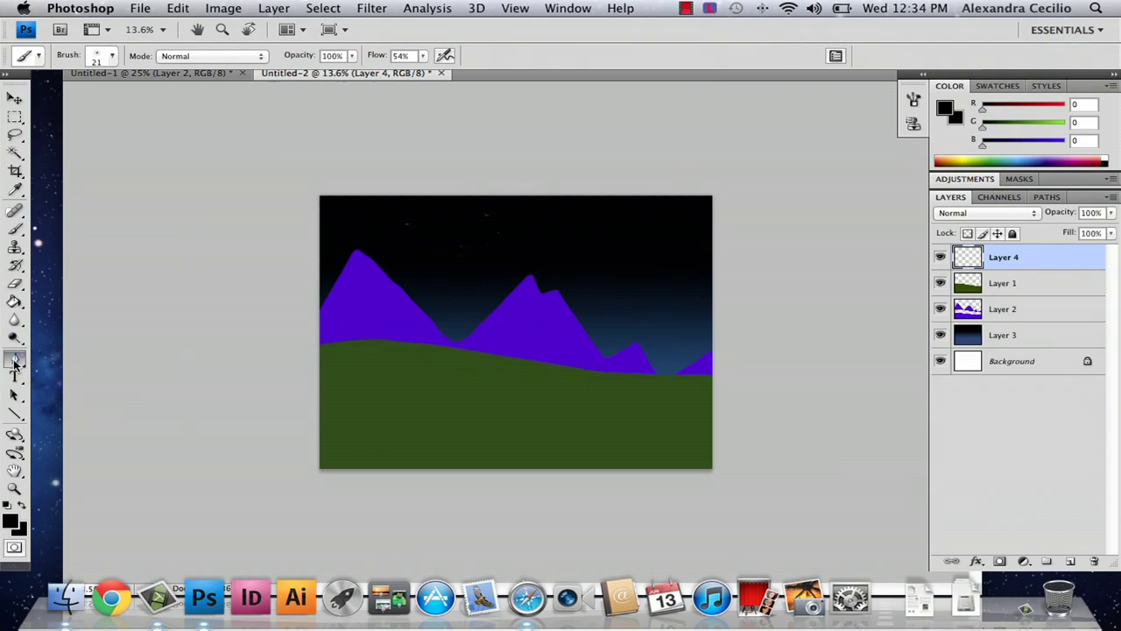
drag(15, 357, 61, 356)
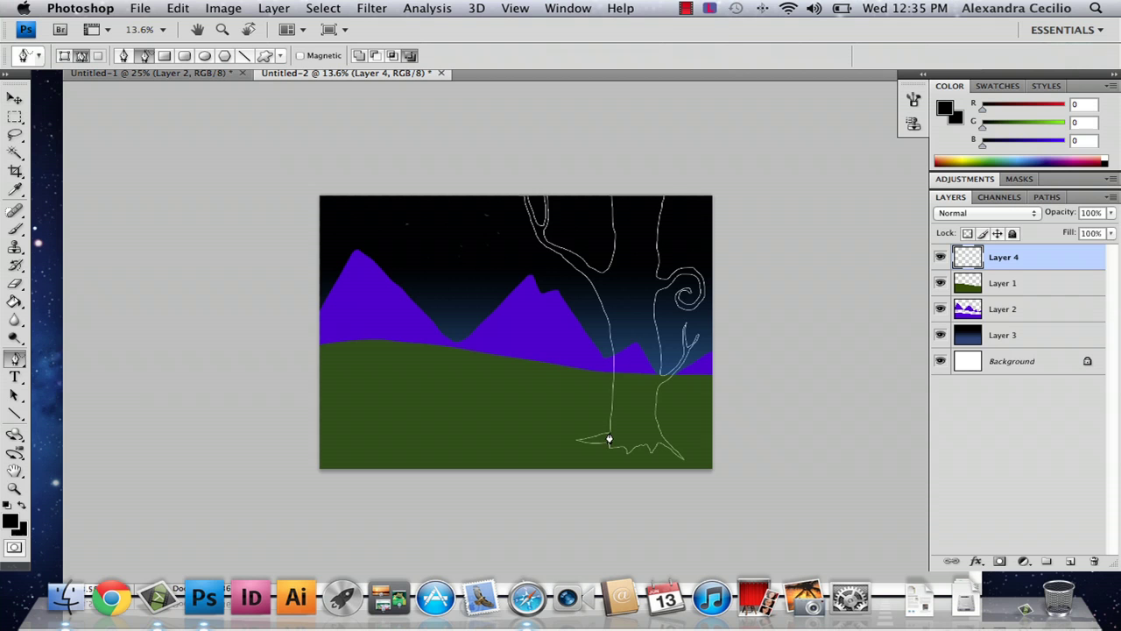
- Set the foreground colour to medium purple #7b37b0
right_click(637, 229)
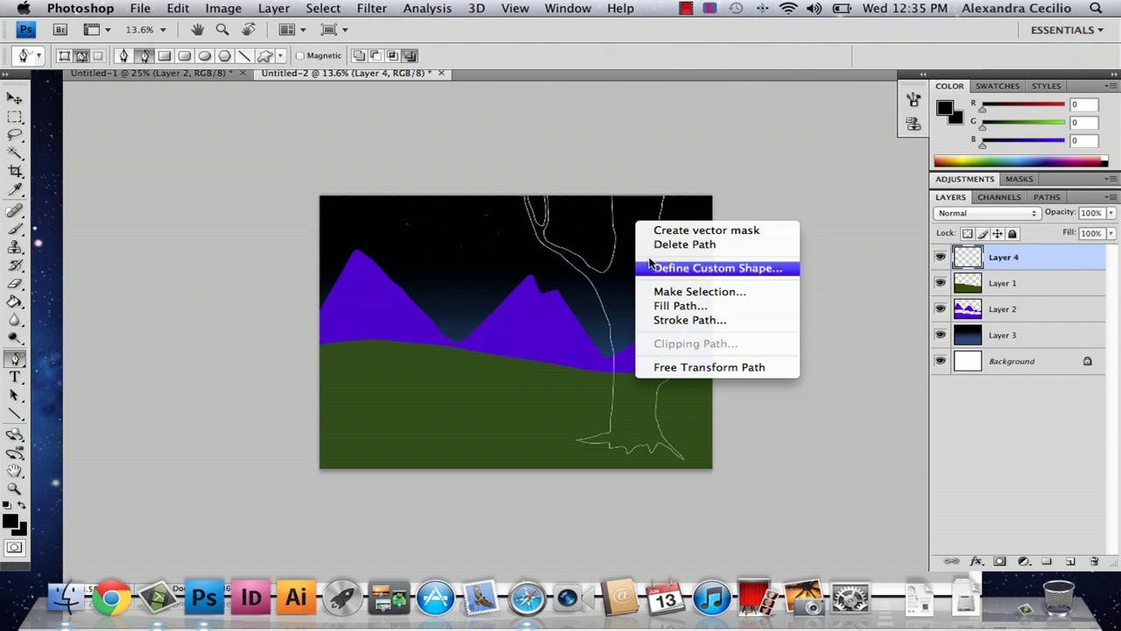
click(681, 306)
click(691, 180)
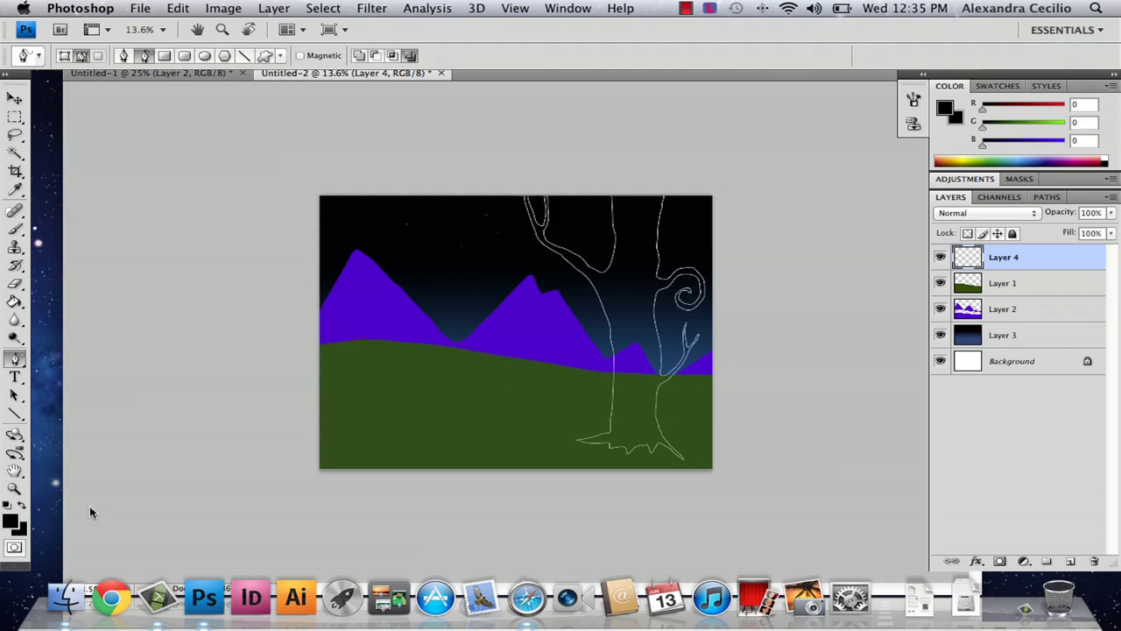
click(11, 522)
click(570, 199)
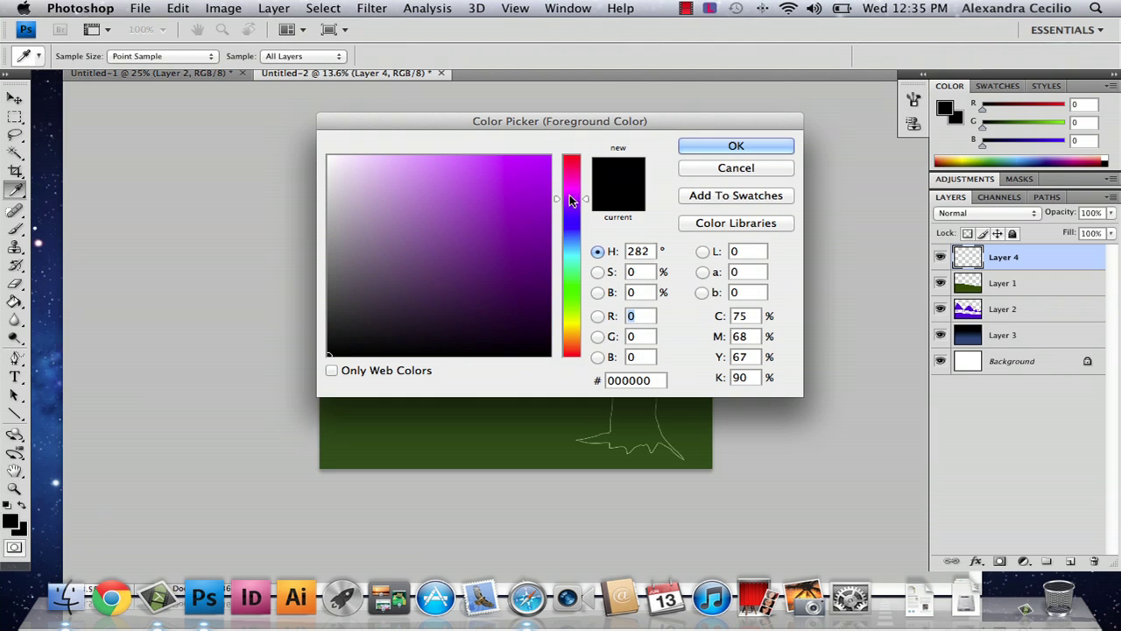
drag(570, 200, 571, 203)
click(481, 218)
click(734, 145)
- Fill the tree path with the purple foreground colour
right_click(623, 254)
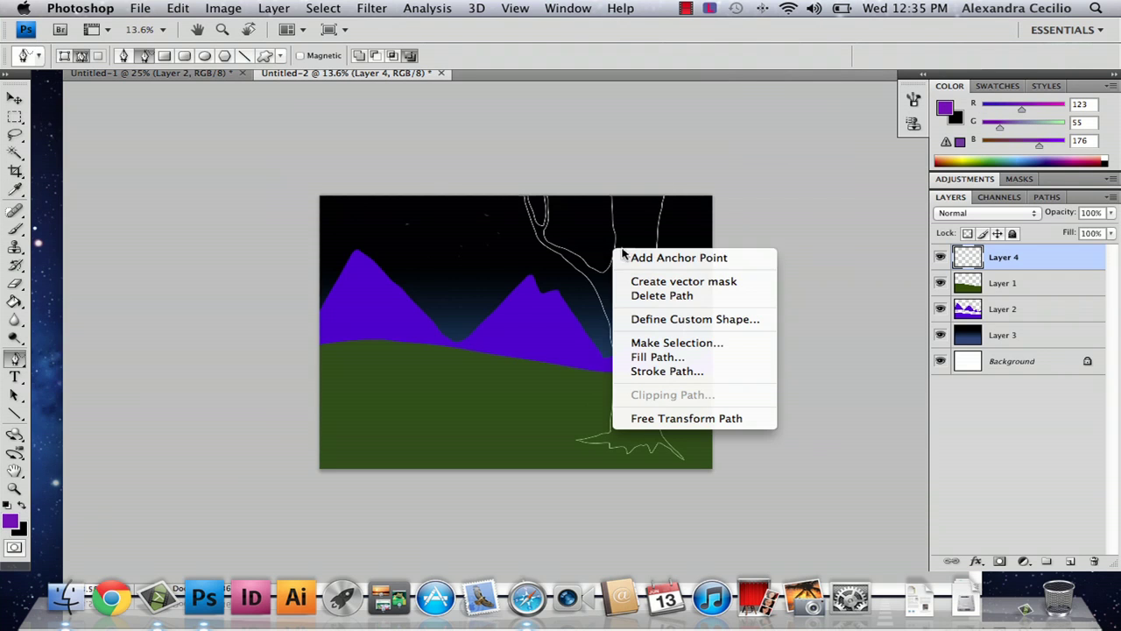
click(659, 357)
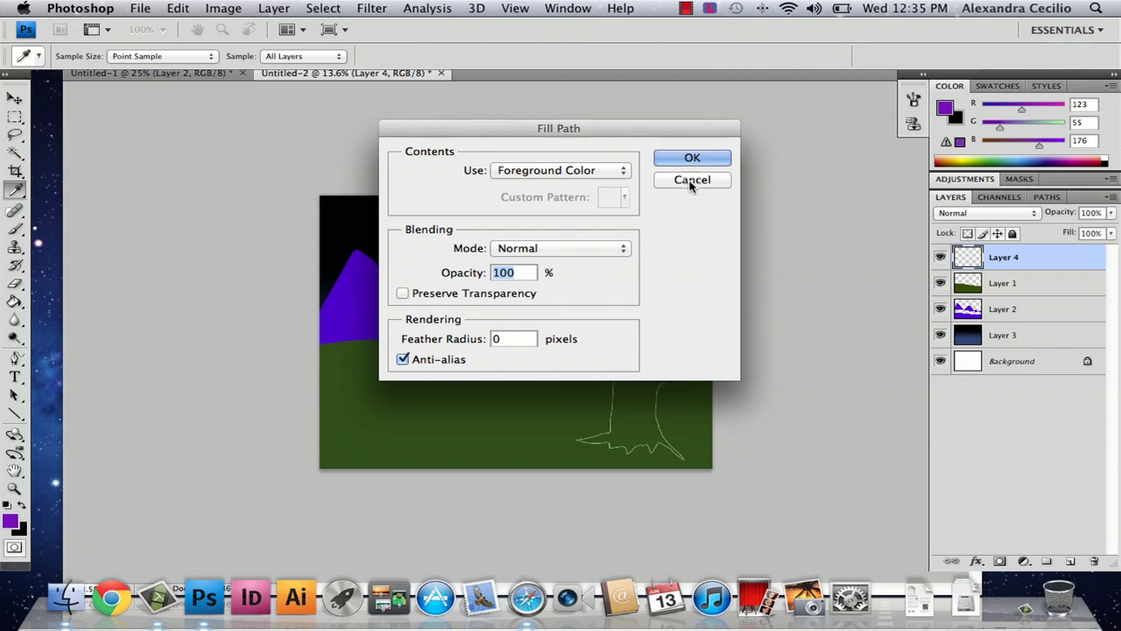
click(687, 164)
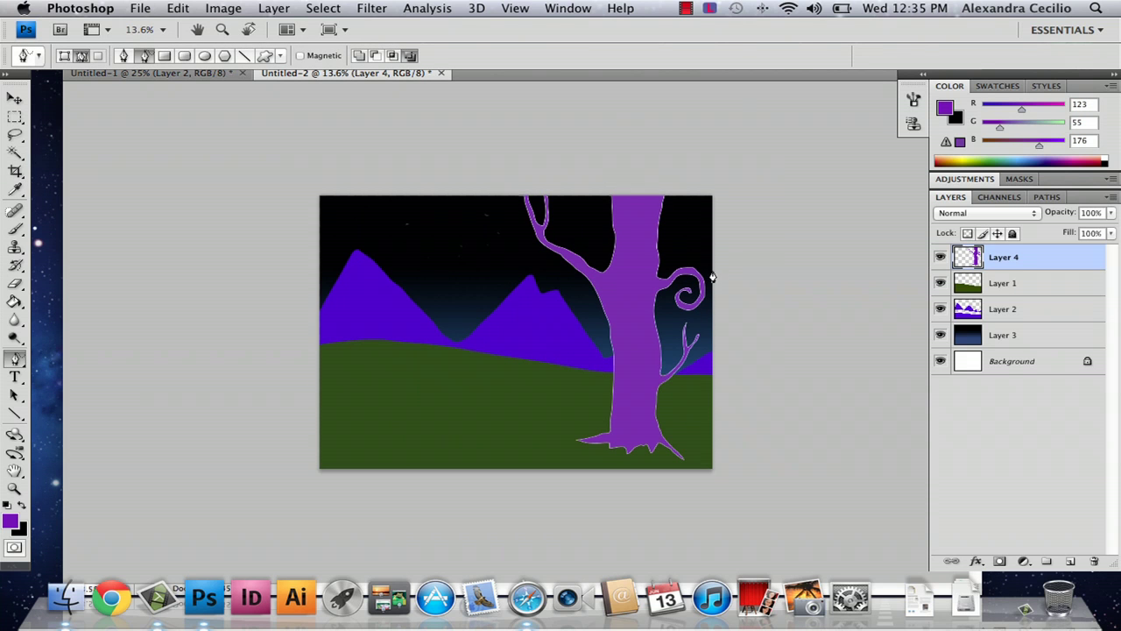
- Set the foreground colour to a very dark purple, #390a5d
click(9, 522)
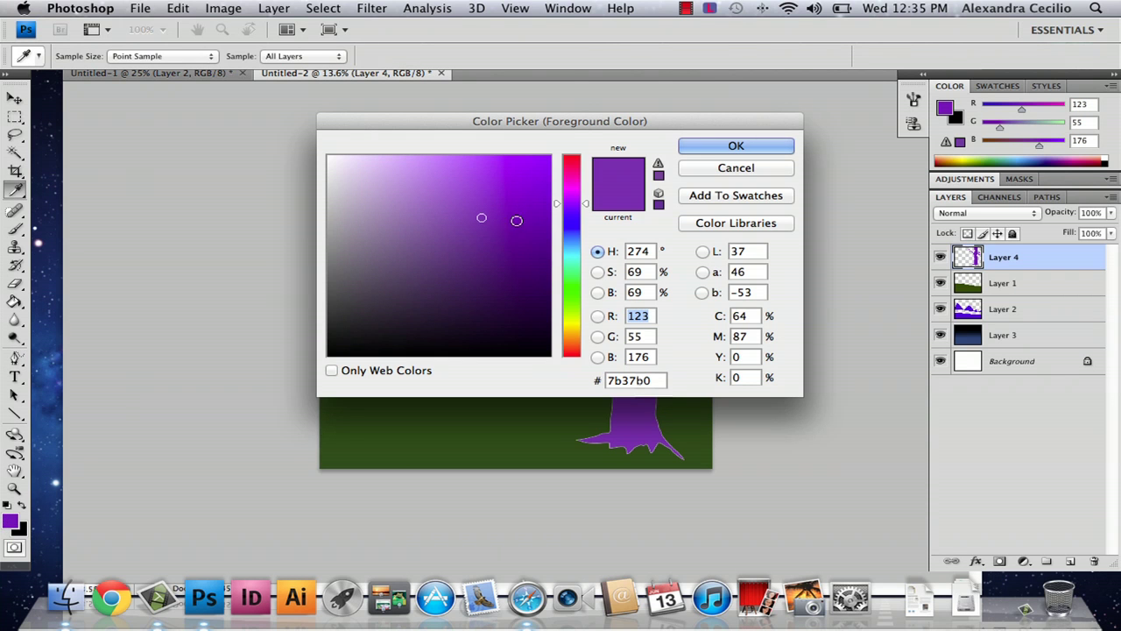
click(520, 271)
drag(527, 280, 526, 284)
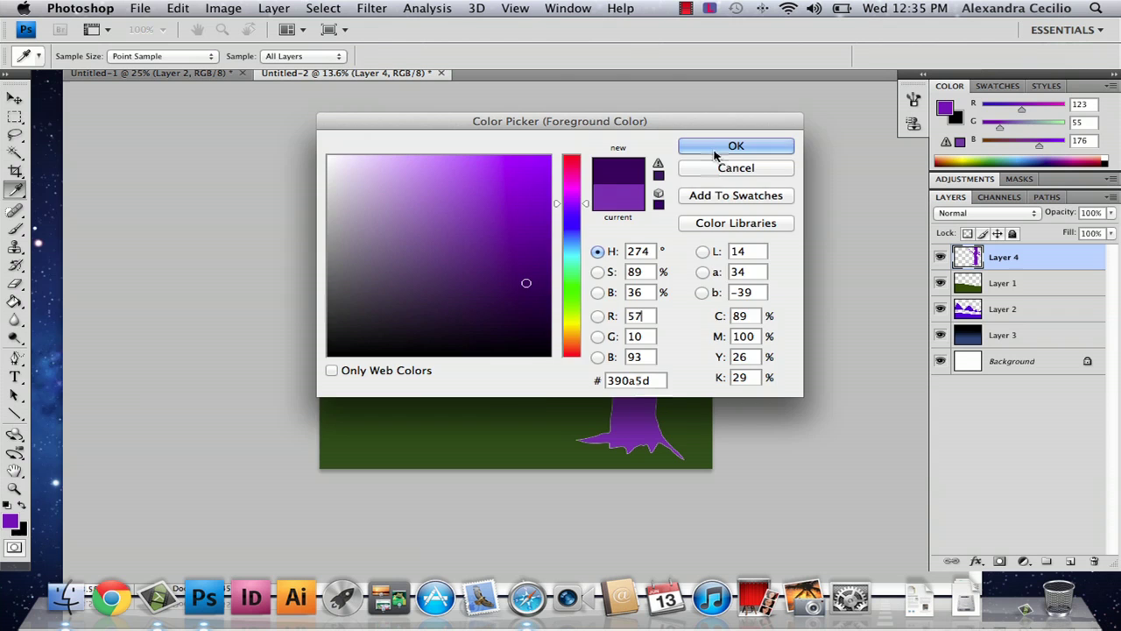
click(729, 146)
- Refill the tree path with the dark purple and begin removing its outline
right_click(625, 251)
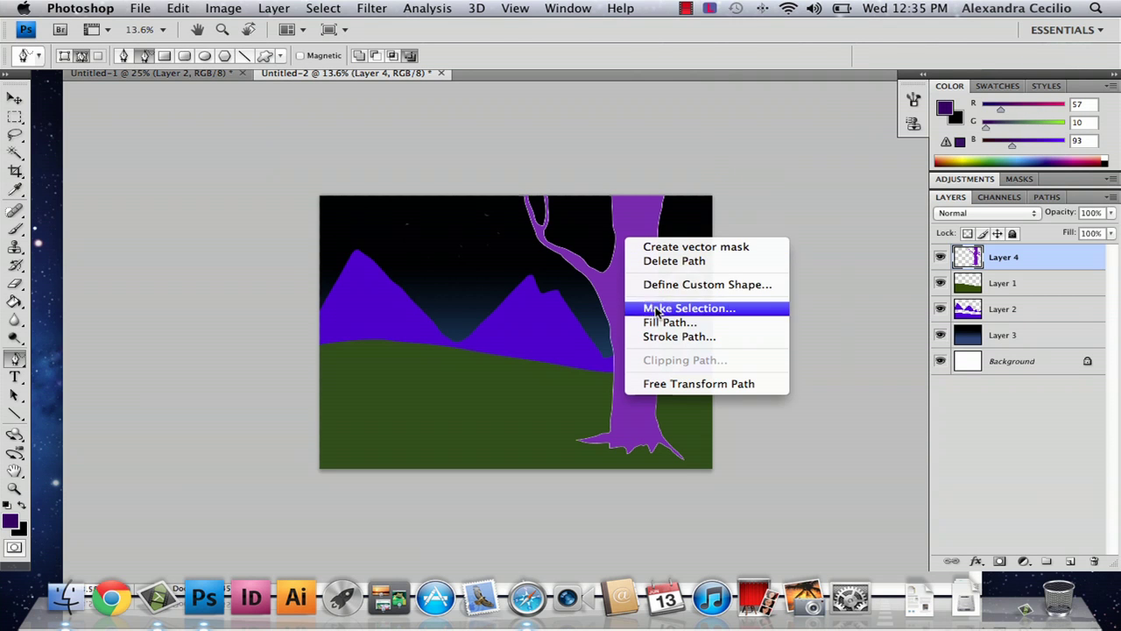
click(671, 324)
click(679, 160)
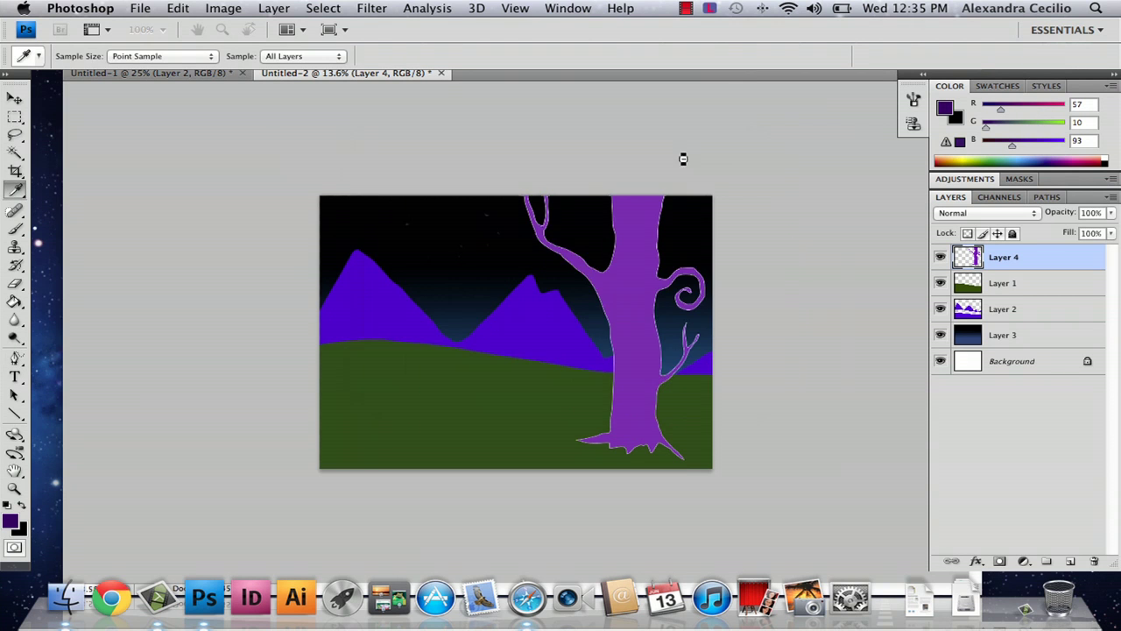
key(p)
right_click(616, 263)
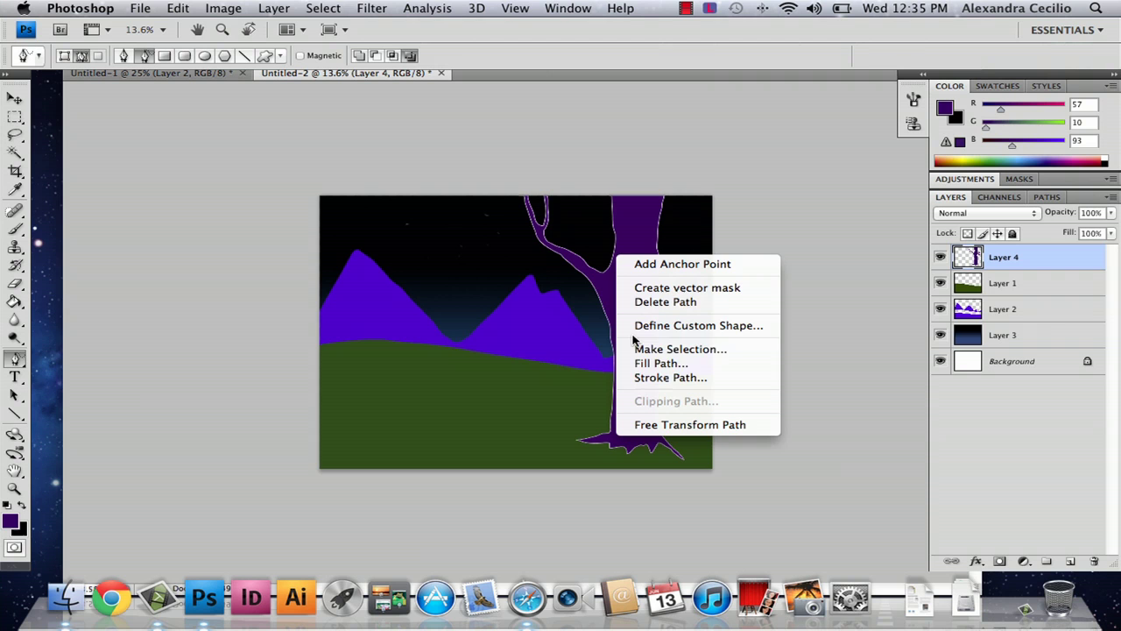
- Delete the tree path, add a new Layer 5, and set a light purple foreground
click(666, 298)
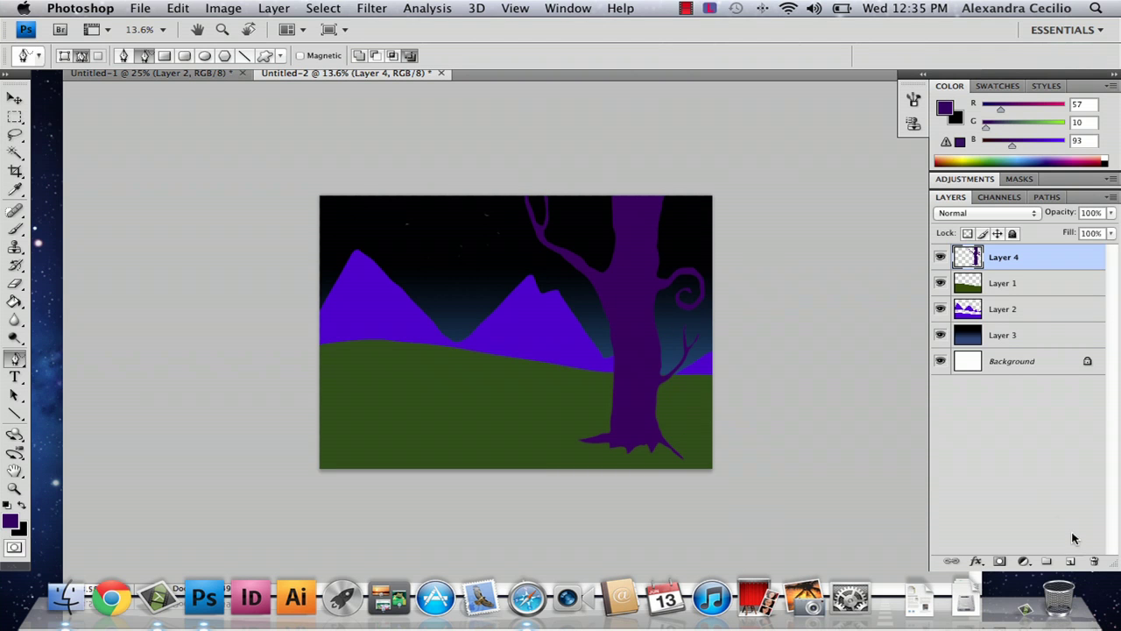
click(1068, 563)
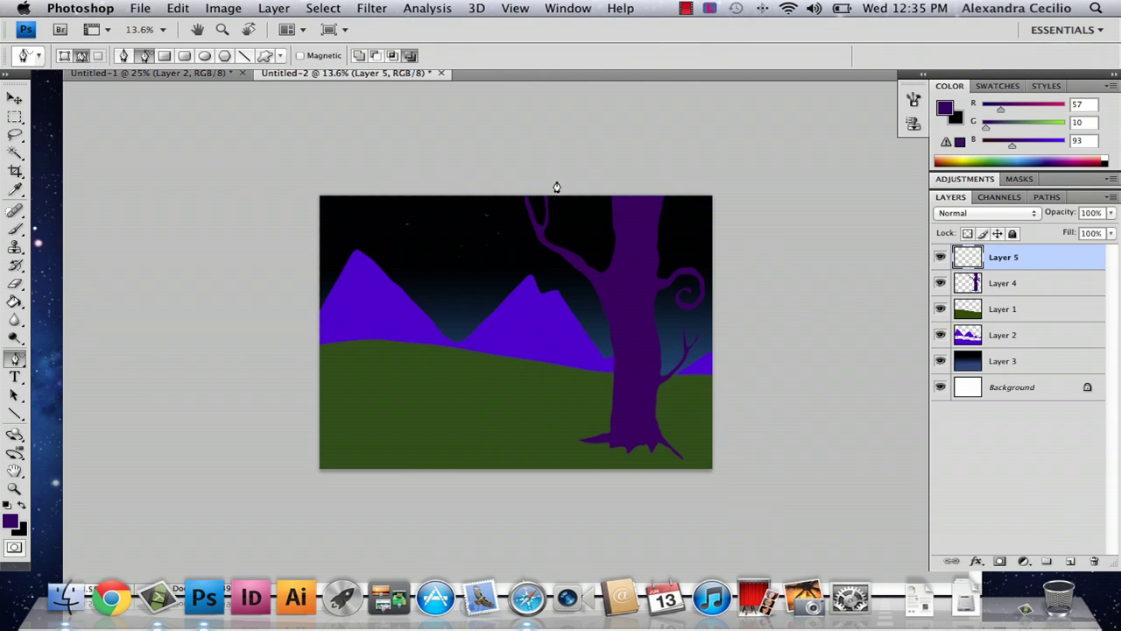
click(10, 523)
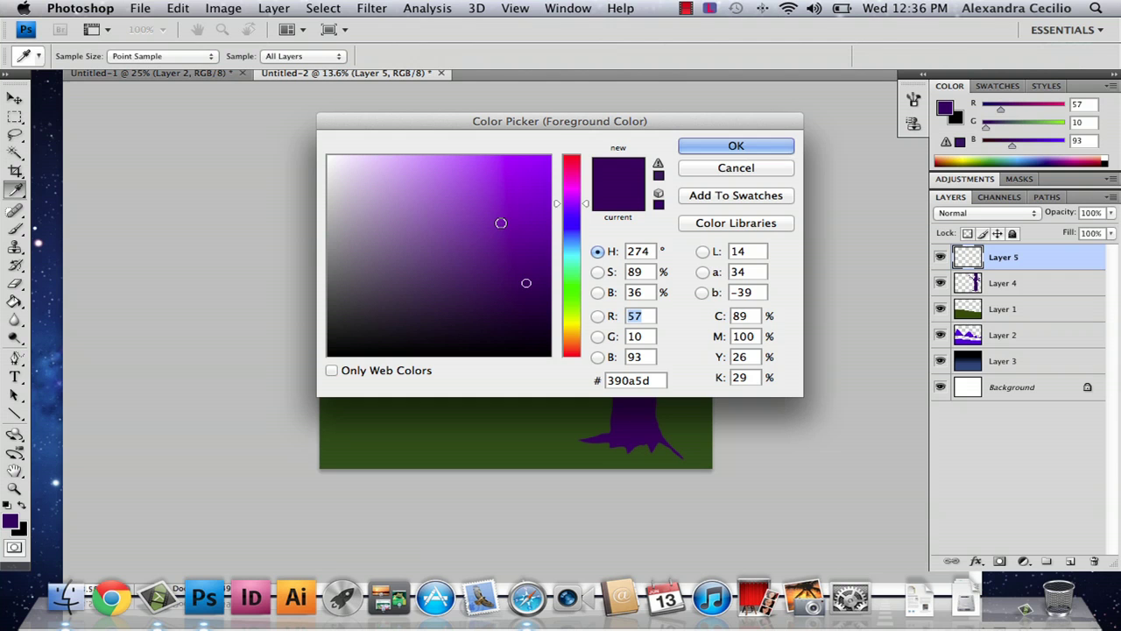
drag(450, 185, 458, 190)
click(731, 147)
- Choose a small hard round brush and enlarge its diameter
key(p)
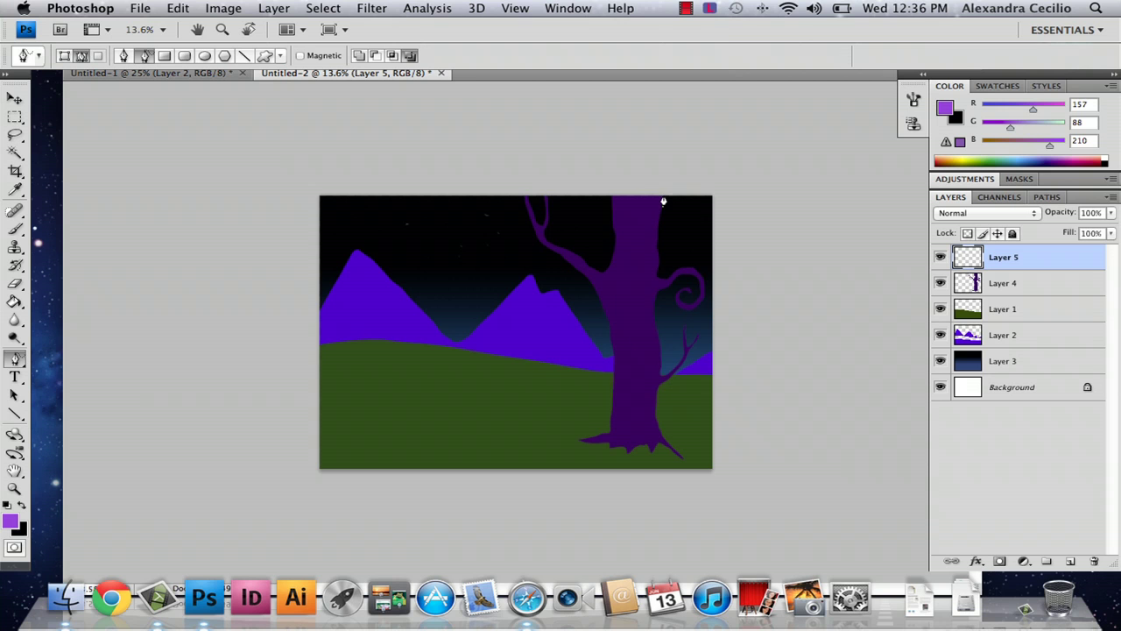
click(15, 228)
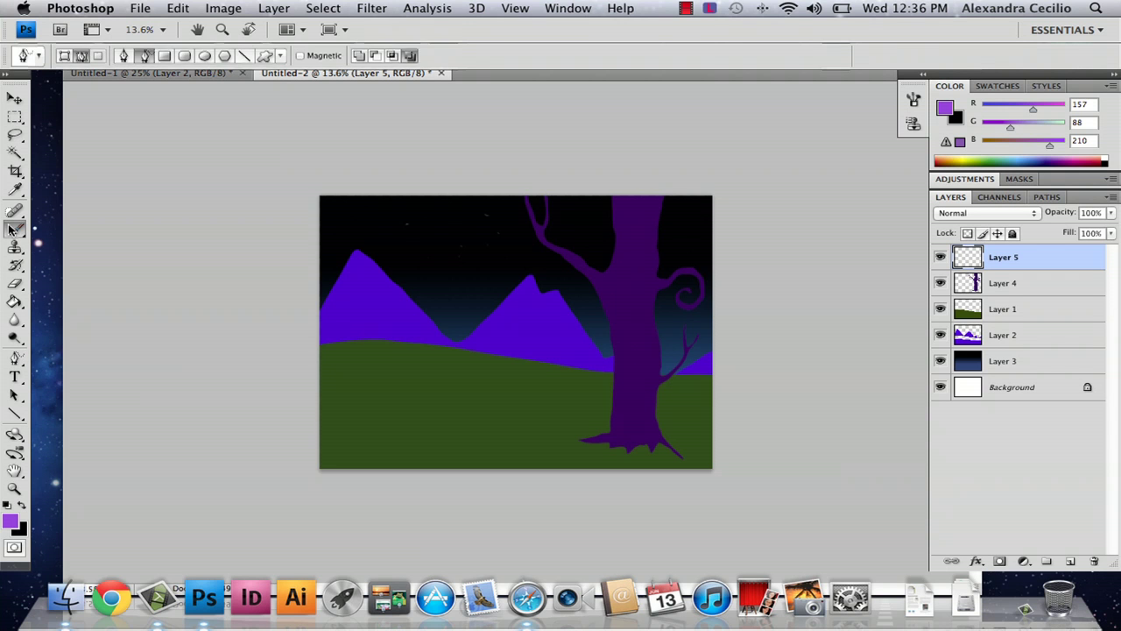
click(112, 56)
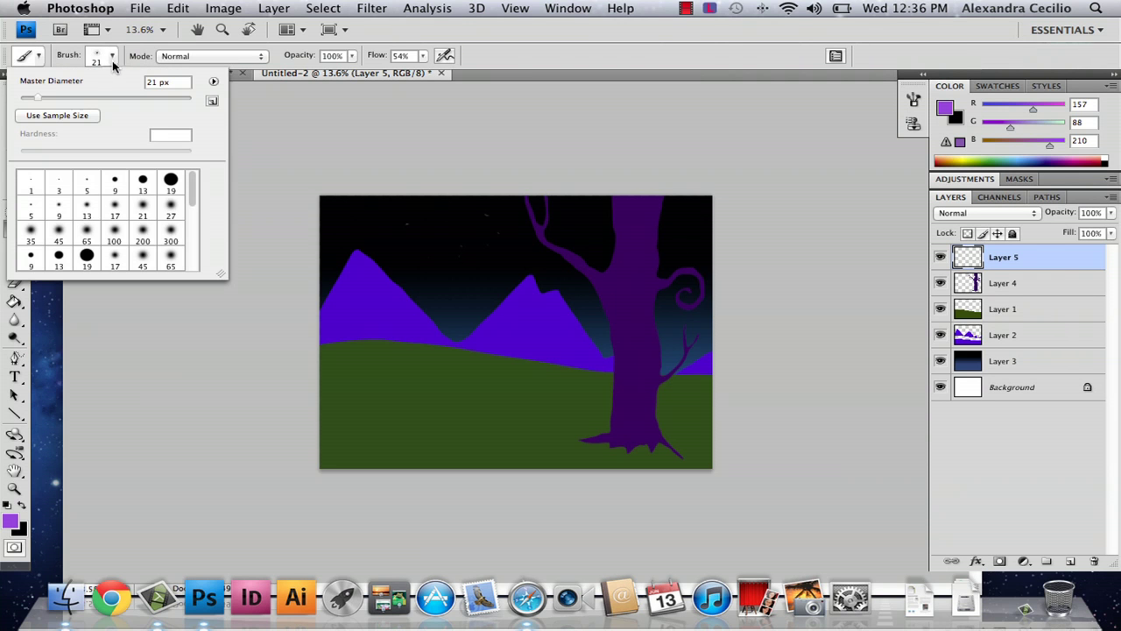
click(167, 182)
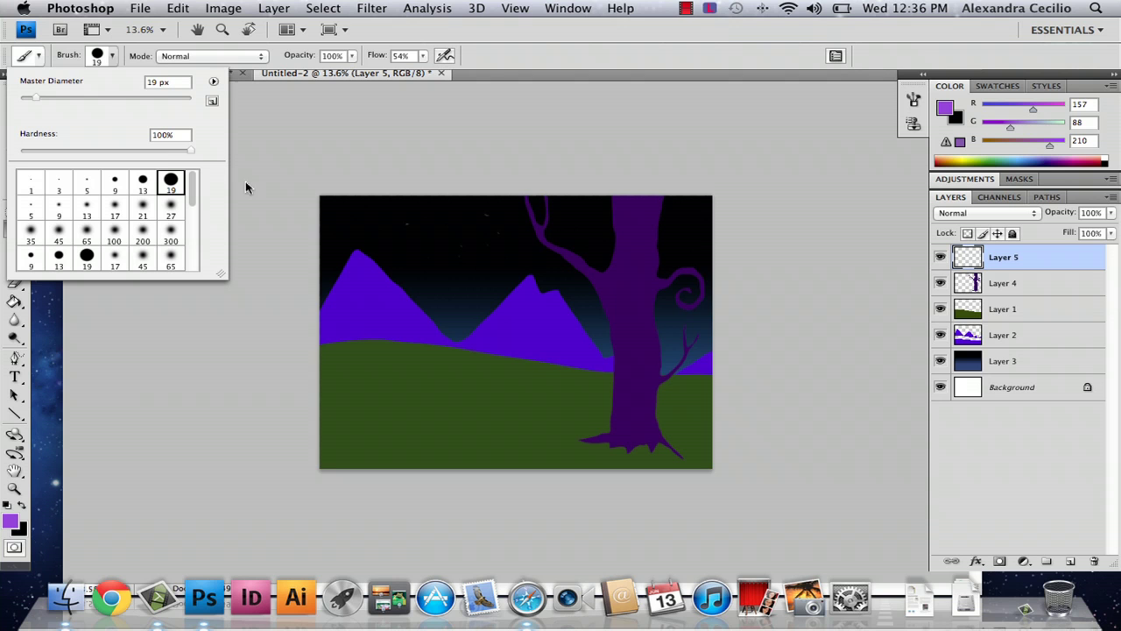
drag(35, 98, 72, 97)
- Paint curving light-purple stripes down the tree trunk, redoing the first stroke
mouse_move(610, 241)
mouse_down()
mouse_move(613, 291)
mouse_move(651, 394)
mouse_up()
key(super+z)
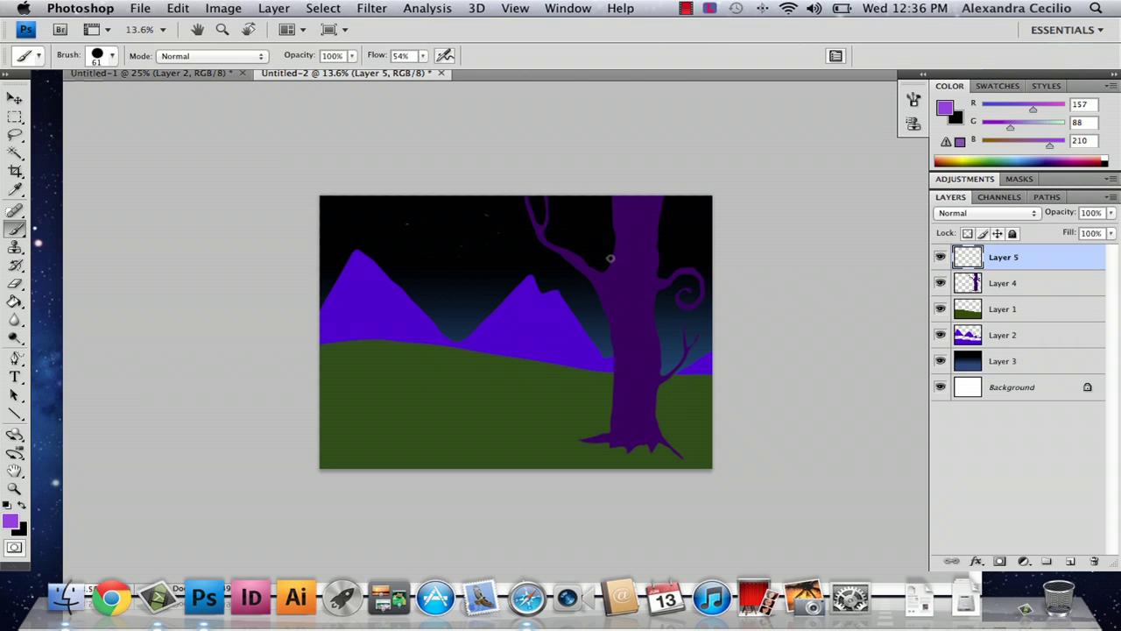
drag(610, 259, 656, 443)
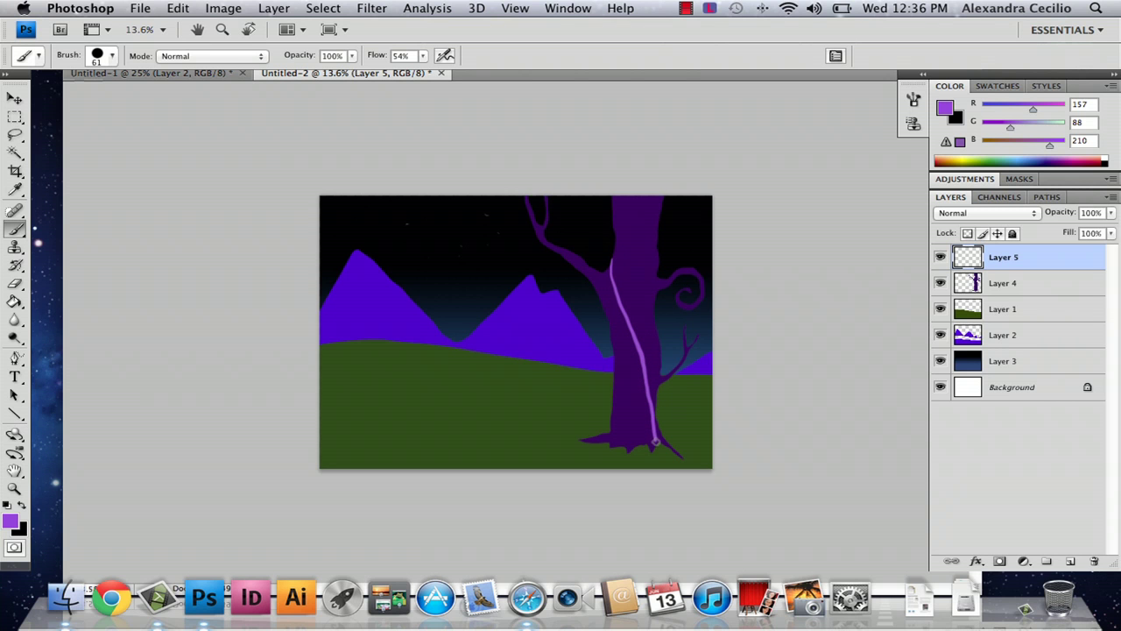
key(super+z)
drag(611, 260, 655, 403)
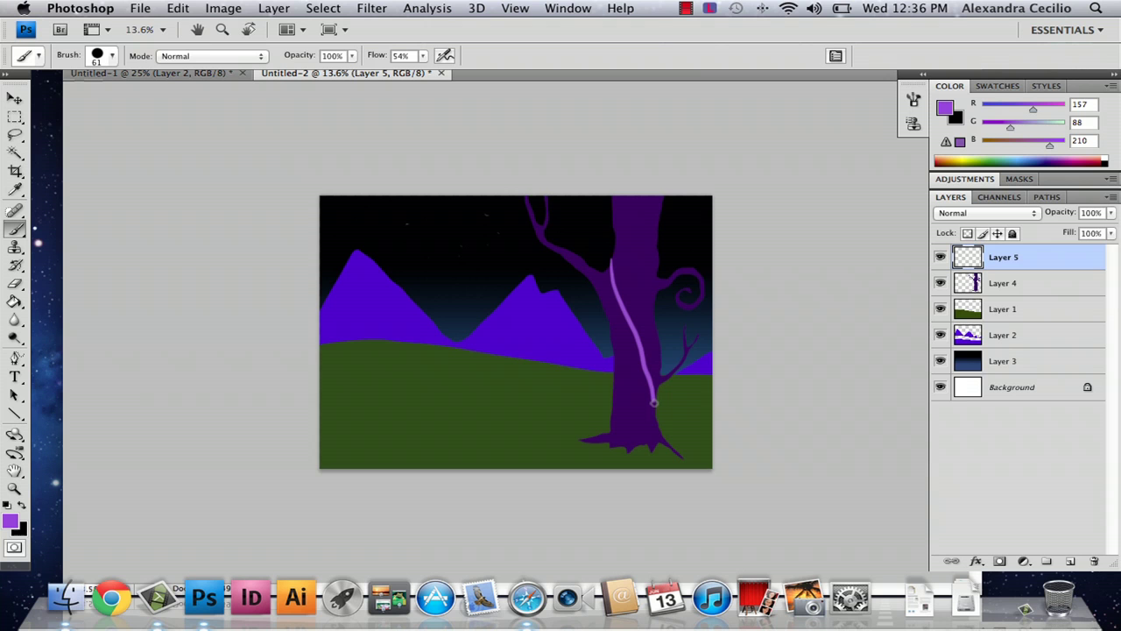
drag(610, 235, 662, 360)
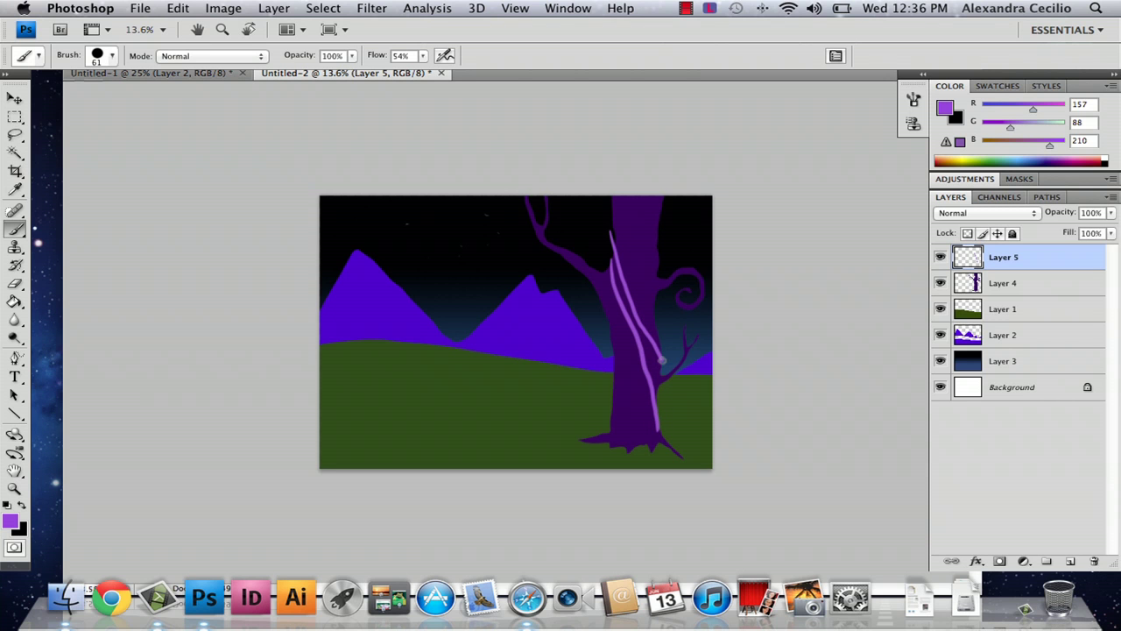
mouse_move(609, 208)
mouse_down()
mouse_move(653, 298)
mouse_move(657, 333)
mouse_up()
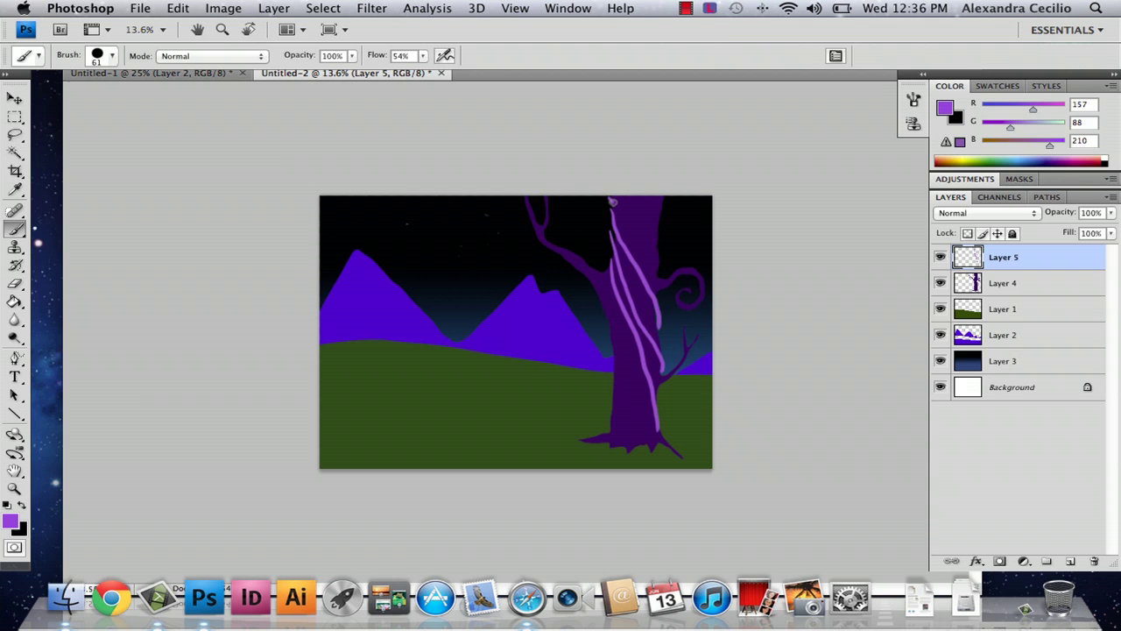
- Add stripes at the trunk top, down its left side, and along the left branch
drag(611, 202, 638, 231)
drag(625, 196, 662, 259)
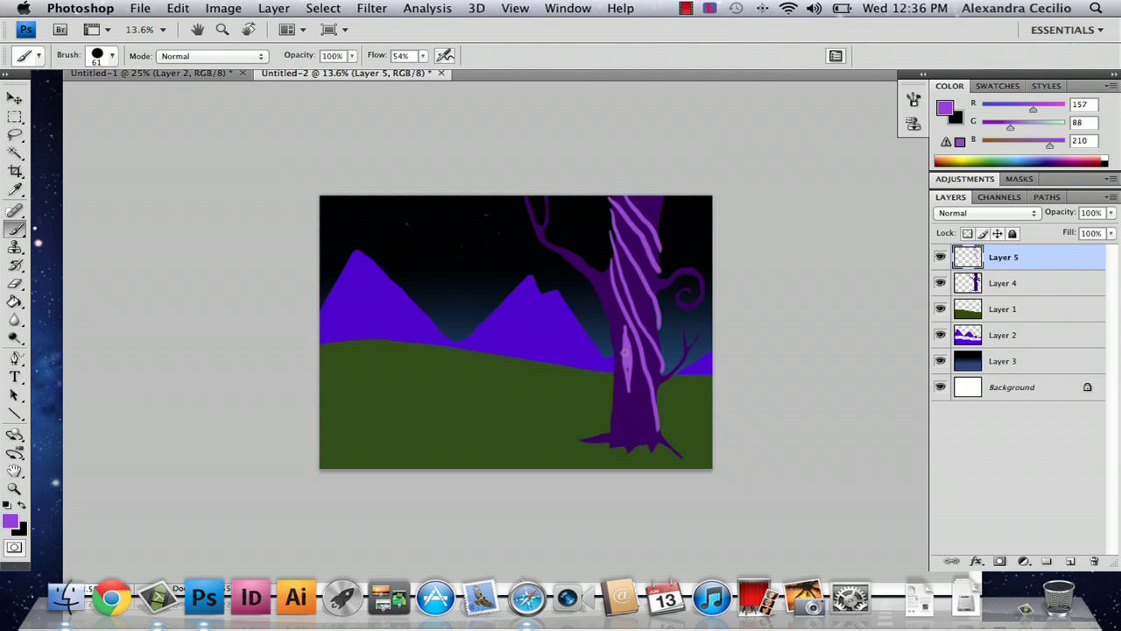
key(super+z)
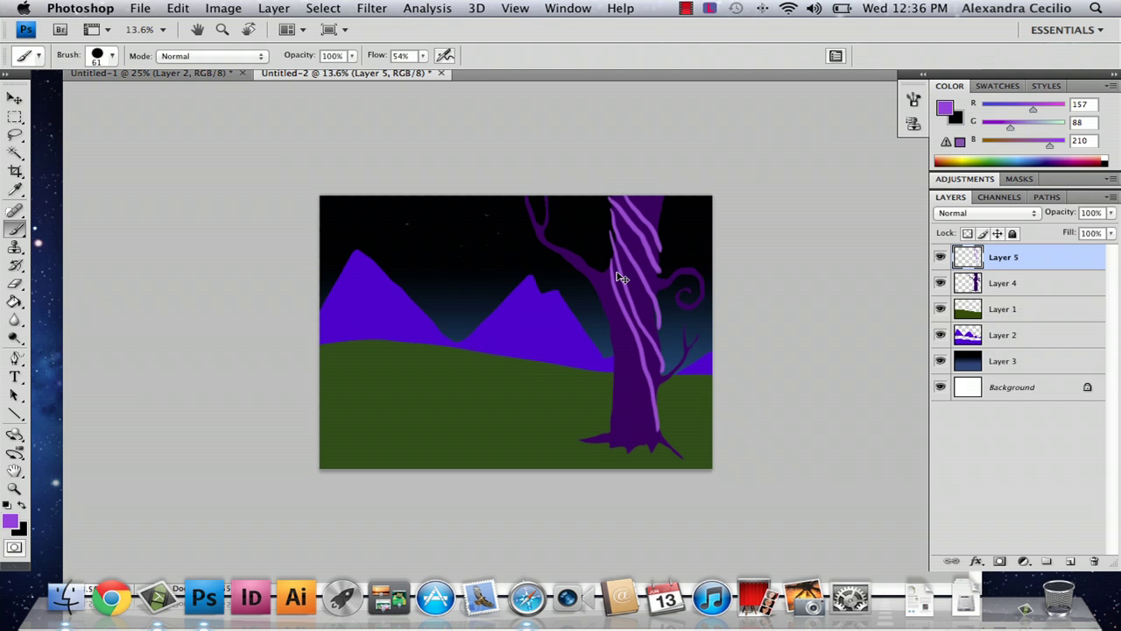
drag(601, 272, 644, 452)
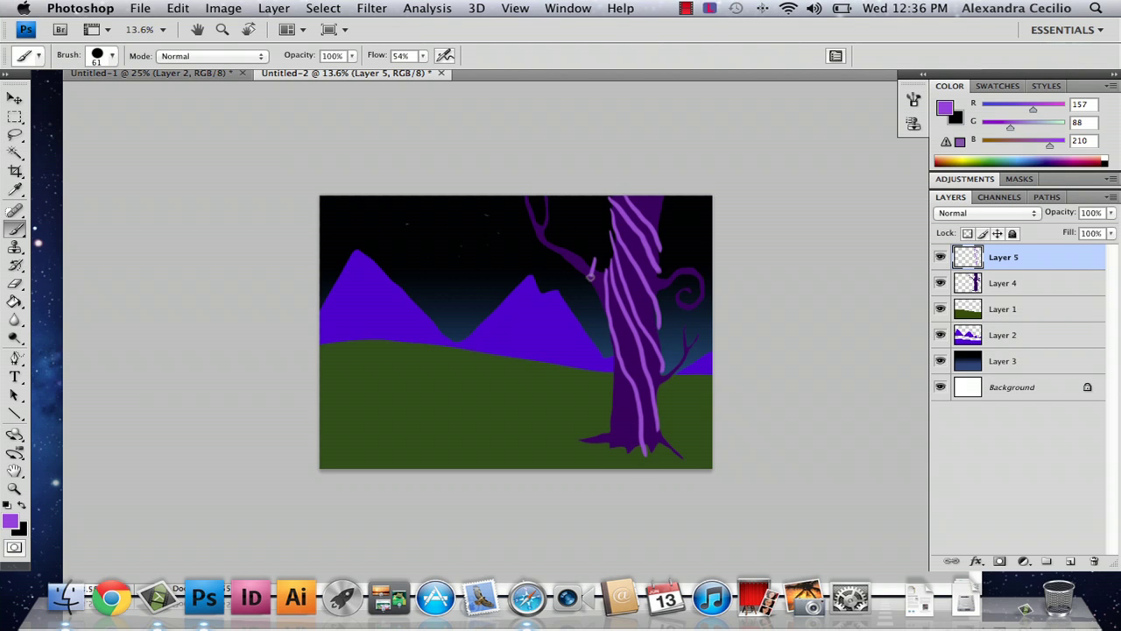
mouse_move(591, 277)
mouse_down()
mouse_move(598, 306)
mouse_move(578, 246)
mouse_move(570, 250)
mouse_move(561, 229)
mouse_up()
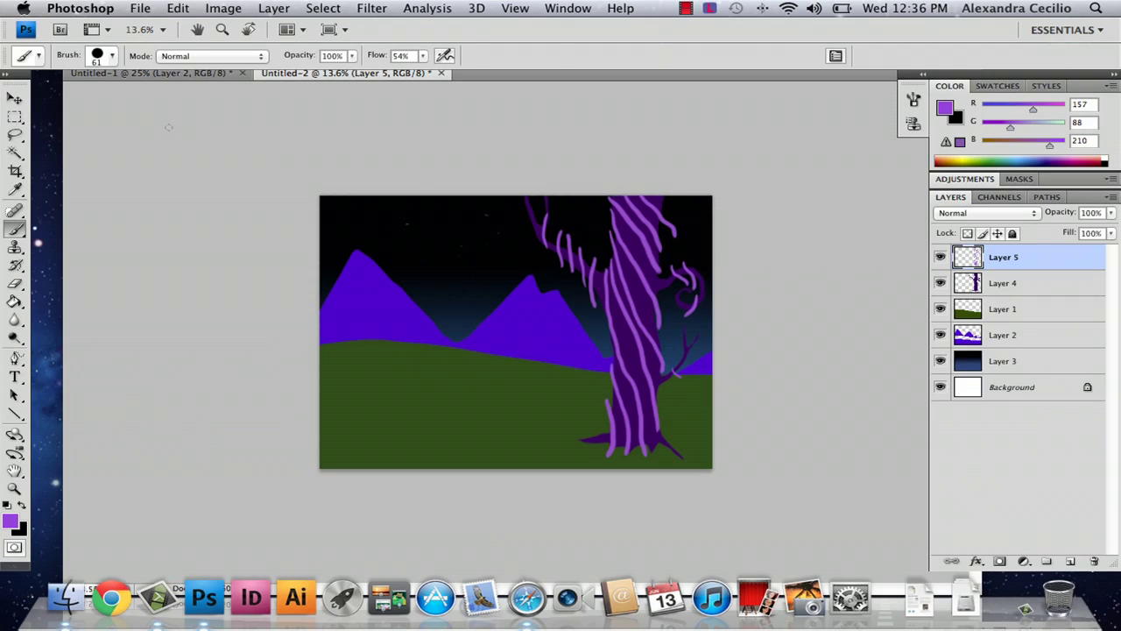
- Apply Create Clipping Mask to Layer 5 so the stripes stay inside the tree silhouette
click(21, 120)
right_click(1014, 263)
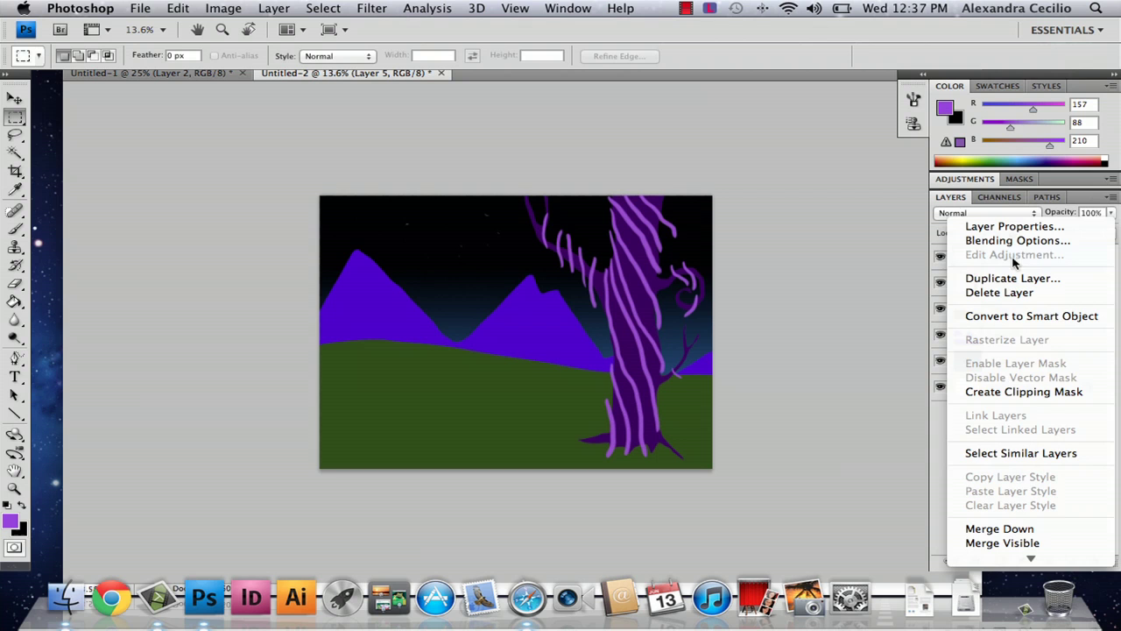
key(Escape)
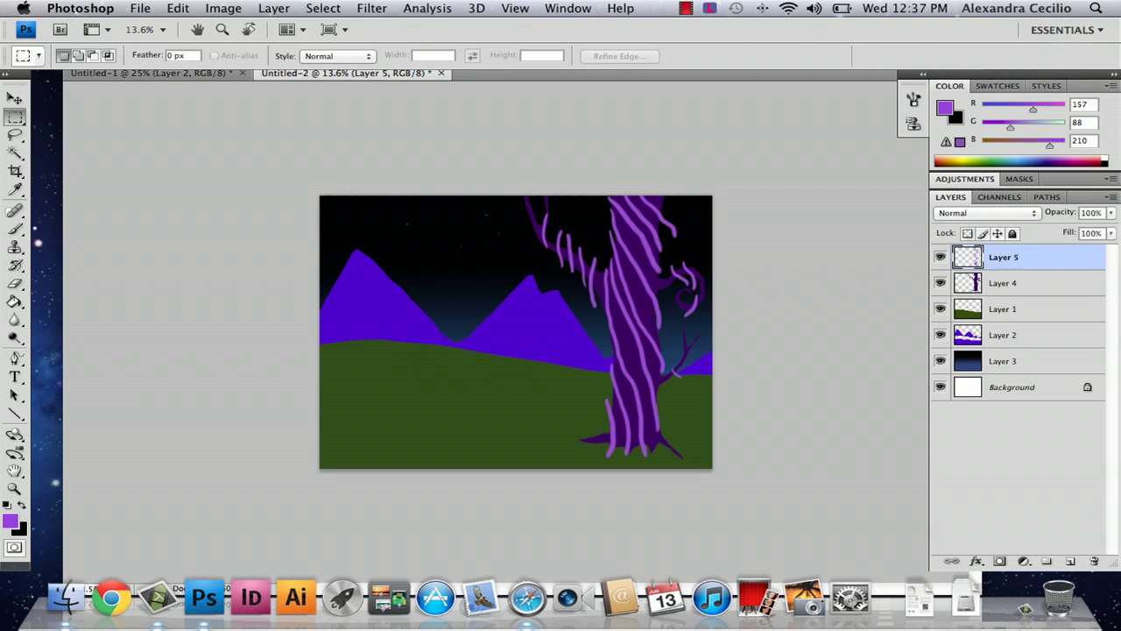
right_click(1026, 263)
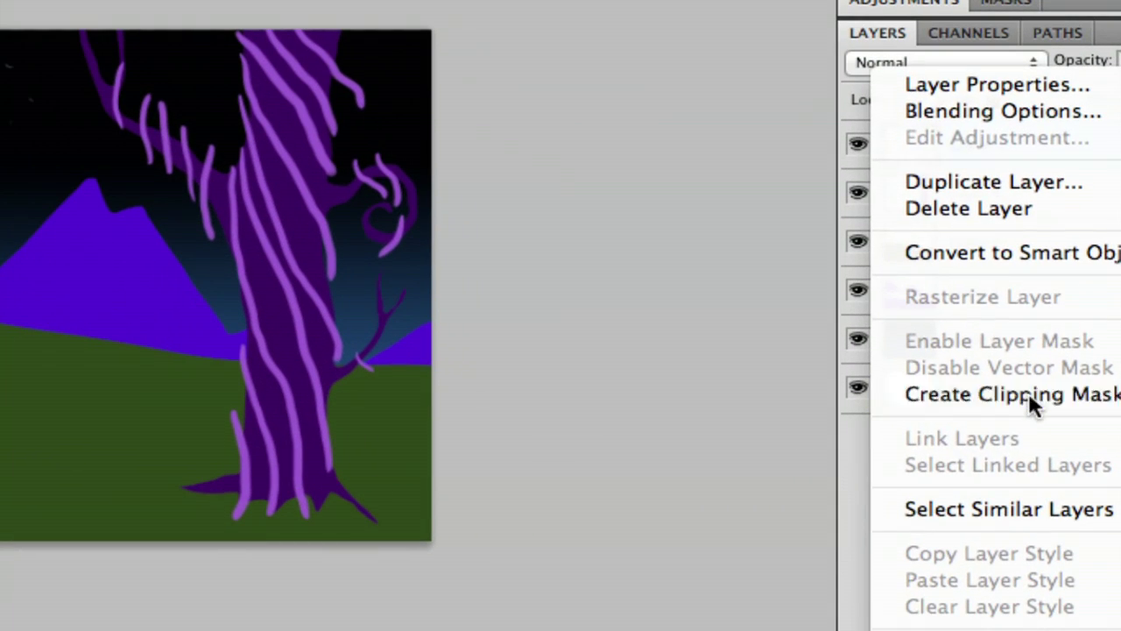
click(1028, 392)
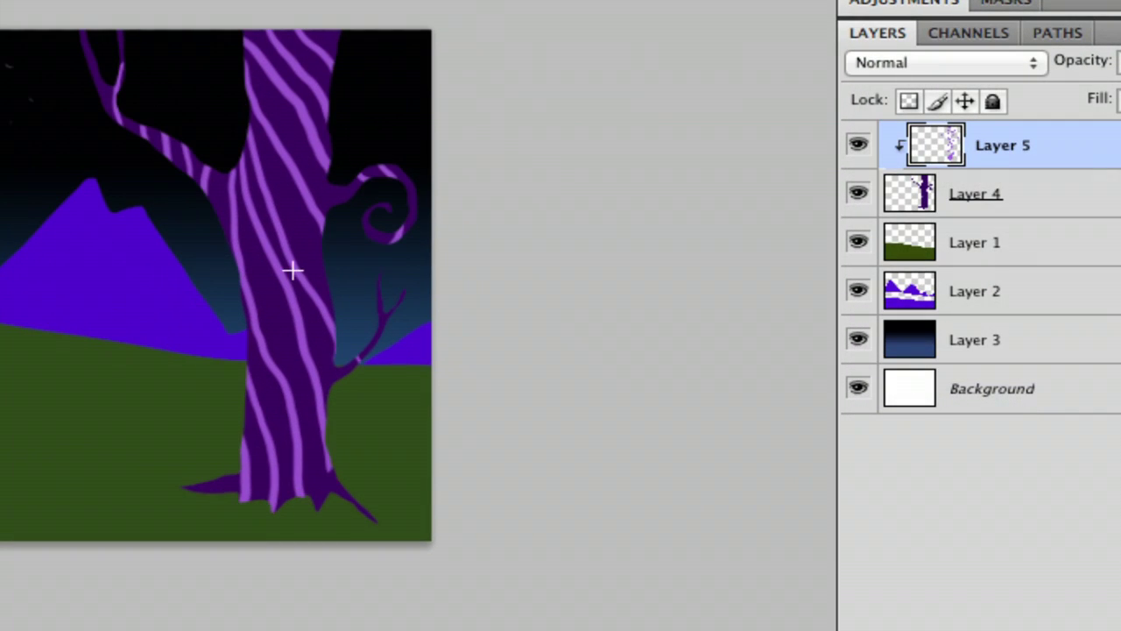
key(super+plus)
key(super+plus)
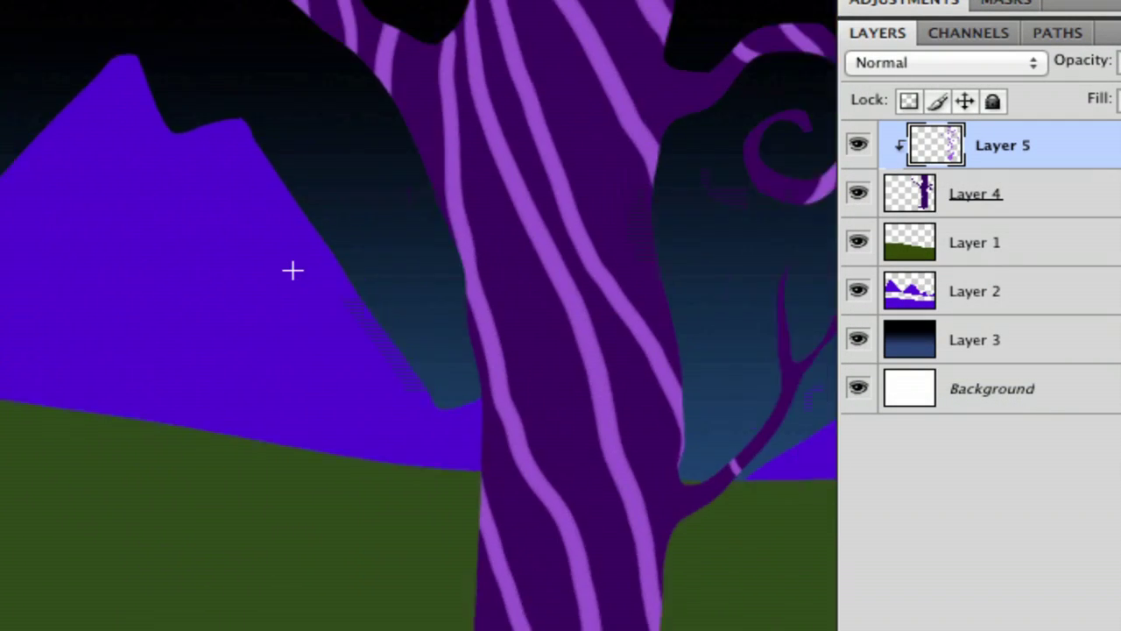
key(super+minus)
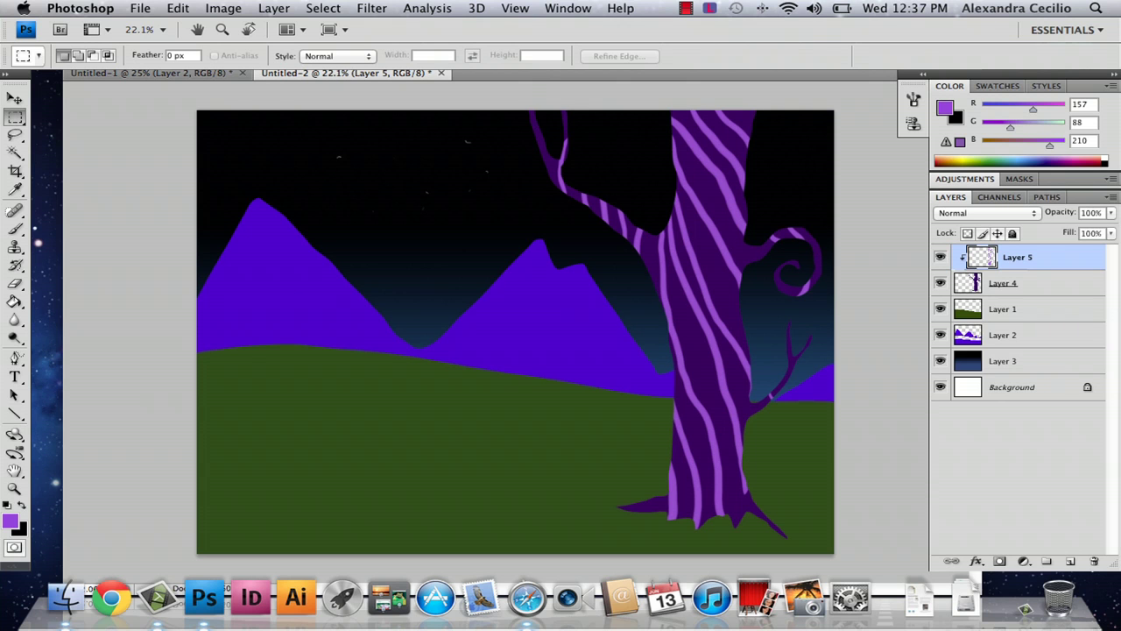
- Set the foreground colour to white
click(14, 228)
click(11, 521)
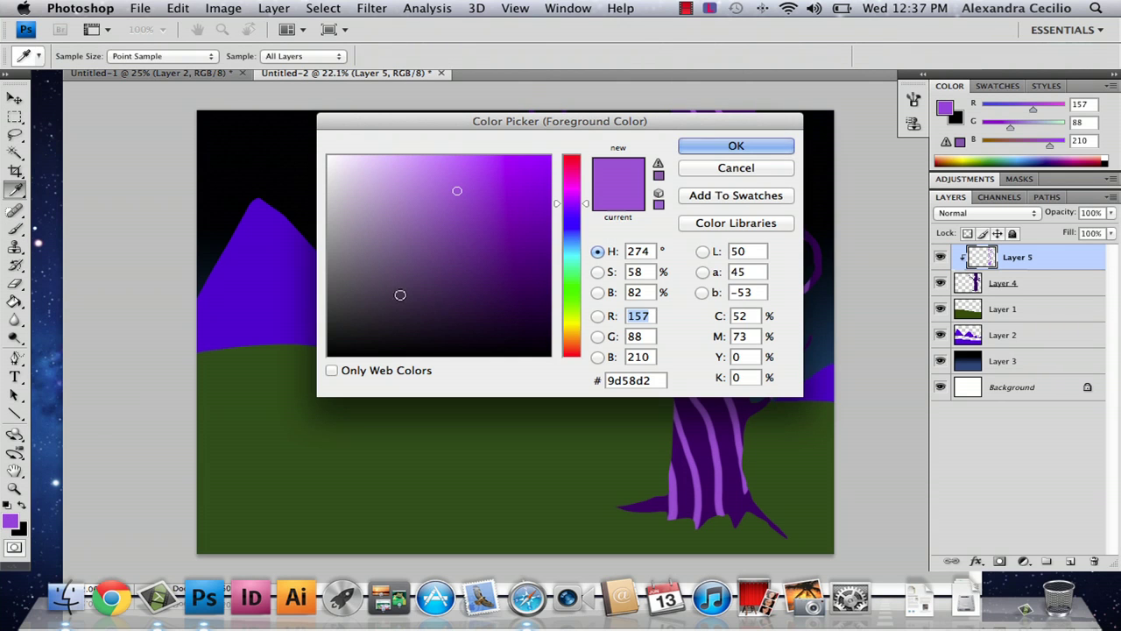
drag(331, 158, 324, 152)
click(724, 144)
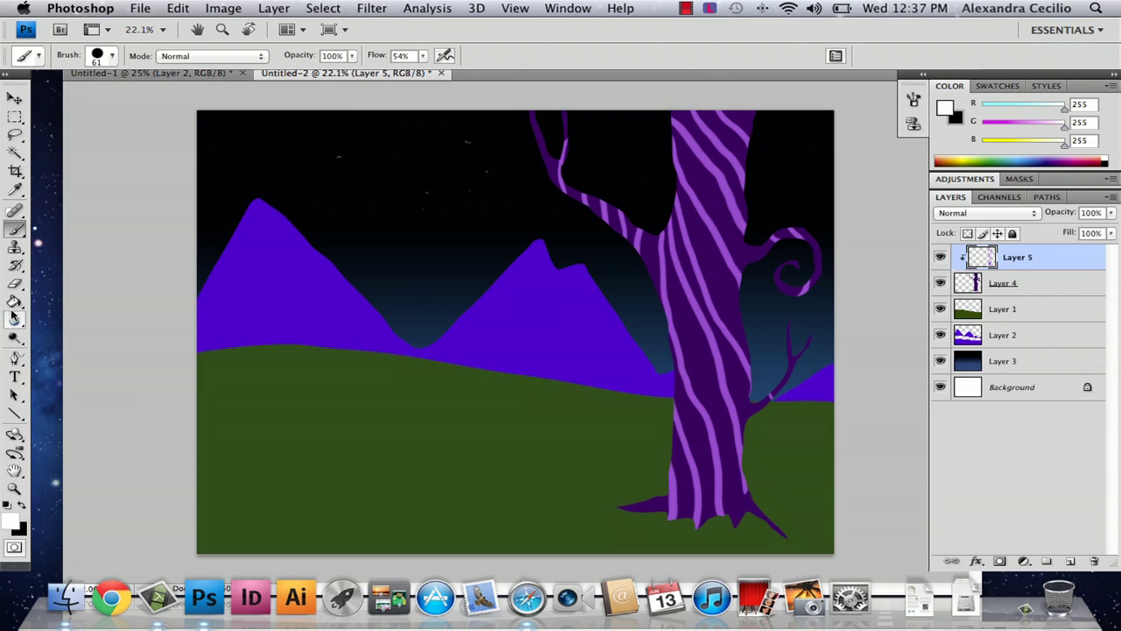
- Pick a dark purple foreground and add a new Layer 6 above the mountains' Layer 2
click(15, 359)
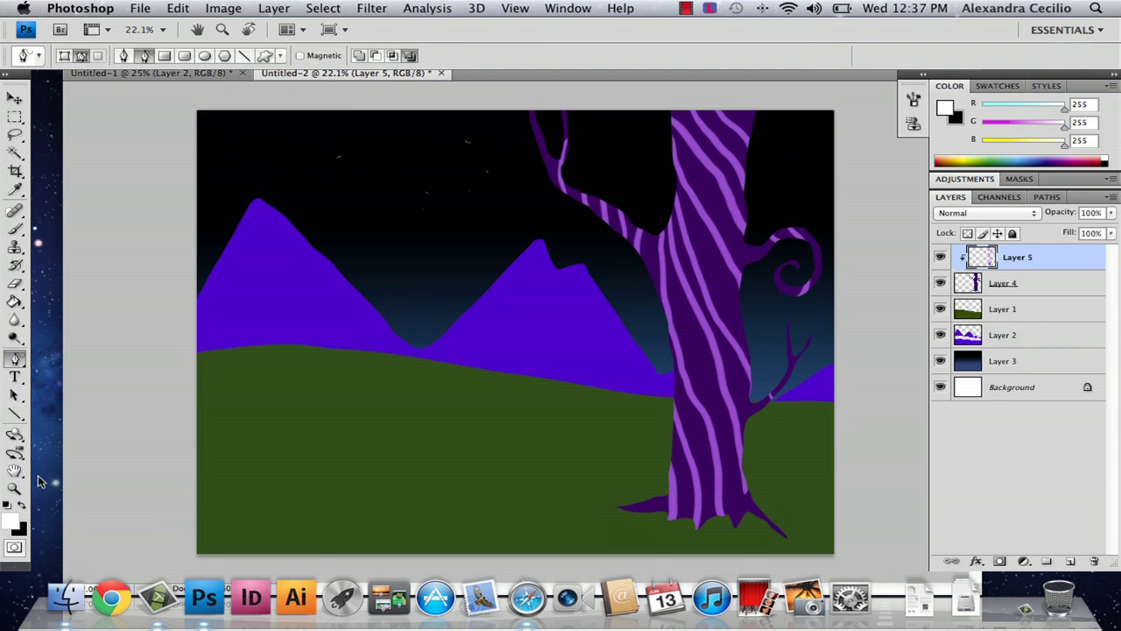
click(11, 522)
click(263, 263)
click(518, 257)
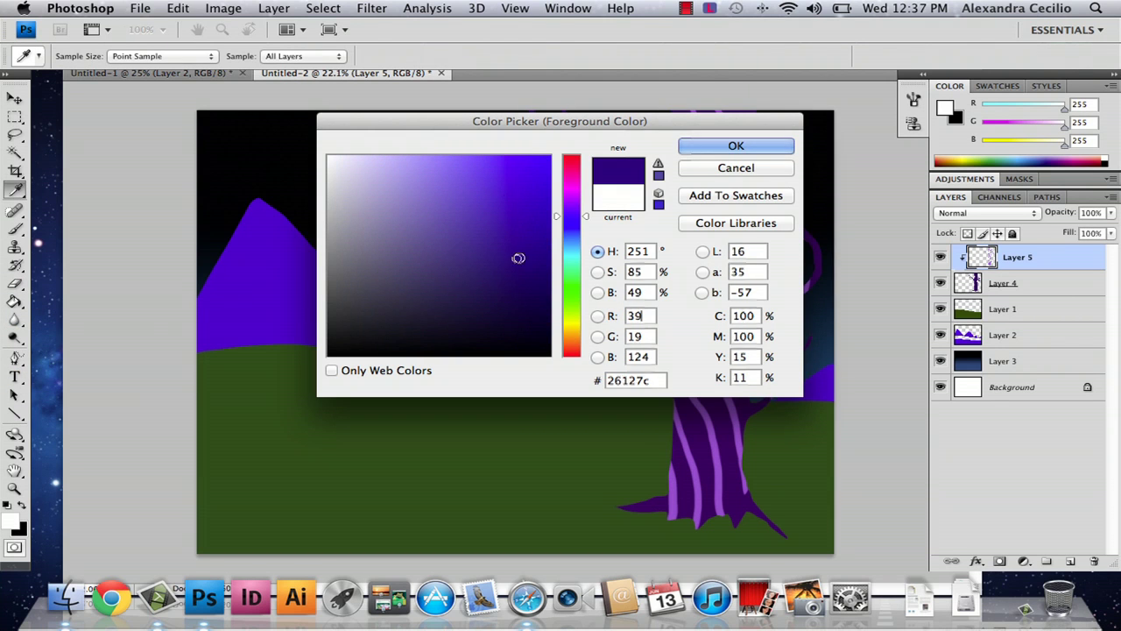
click(513, 290)
click(708, 151)
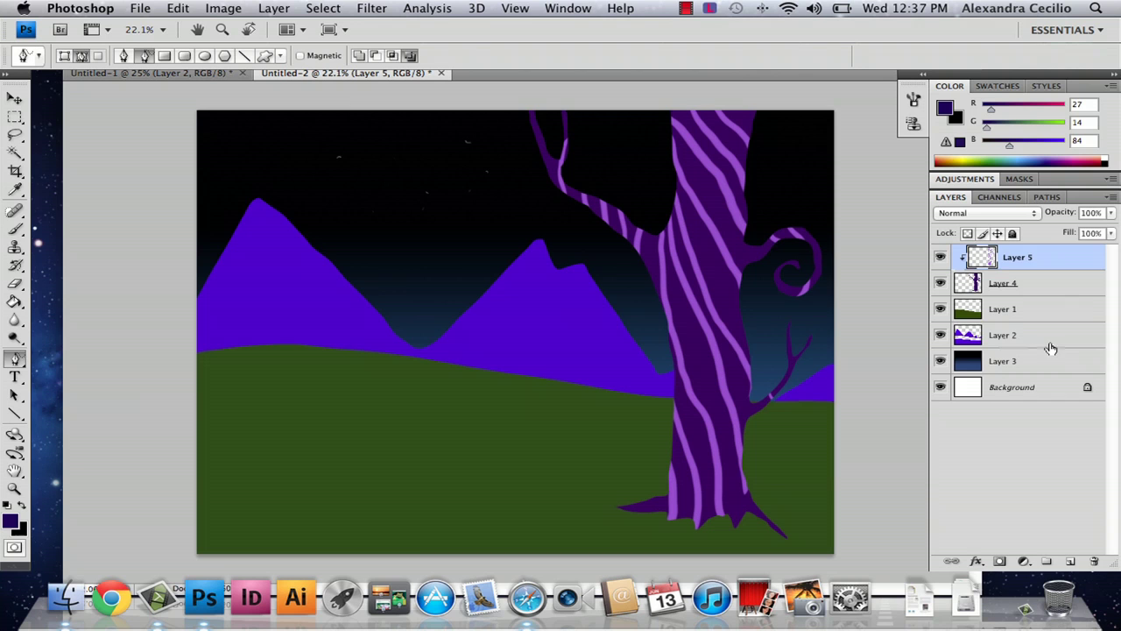
click(999, 334)
click(1070, 562)
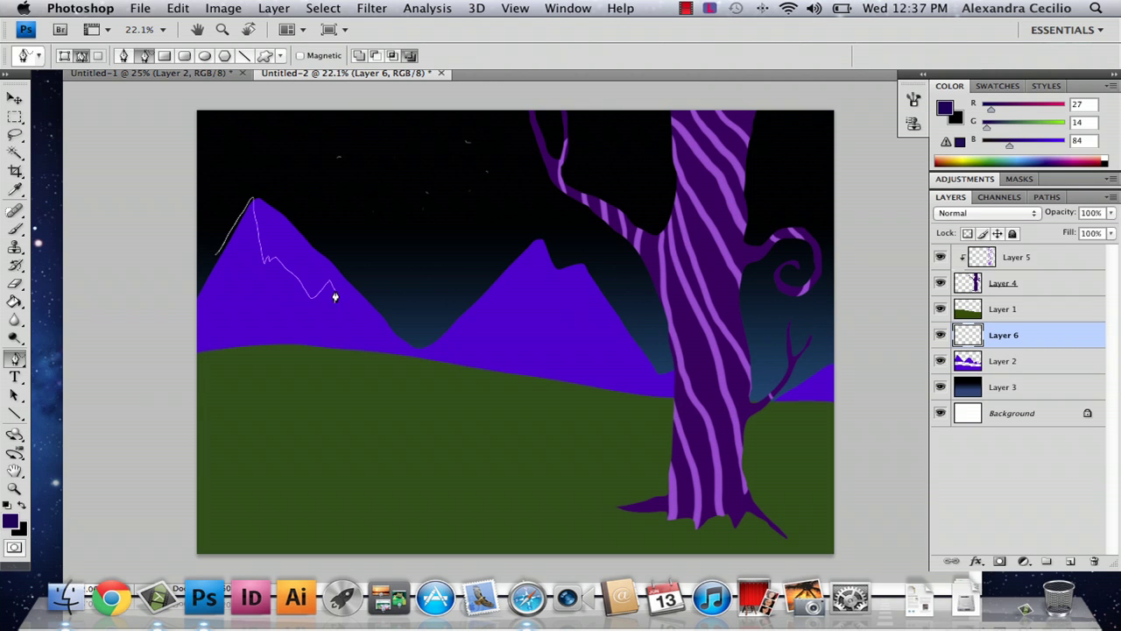
- Trace freeform shadow outlines over the left and right mountain peaks
drag(332, 316, 289, 306)
mouse_move(221, 350)
mouse_down()
mouse_move(174, 340)
mouse_move(205, 280)
mouse_up()
drag(424, 348, 517, 253)
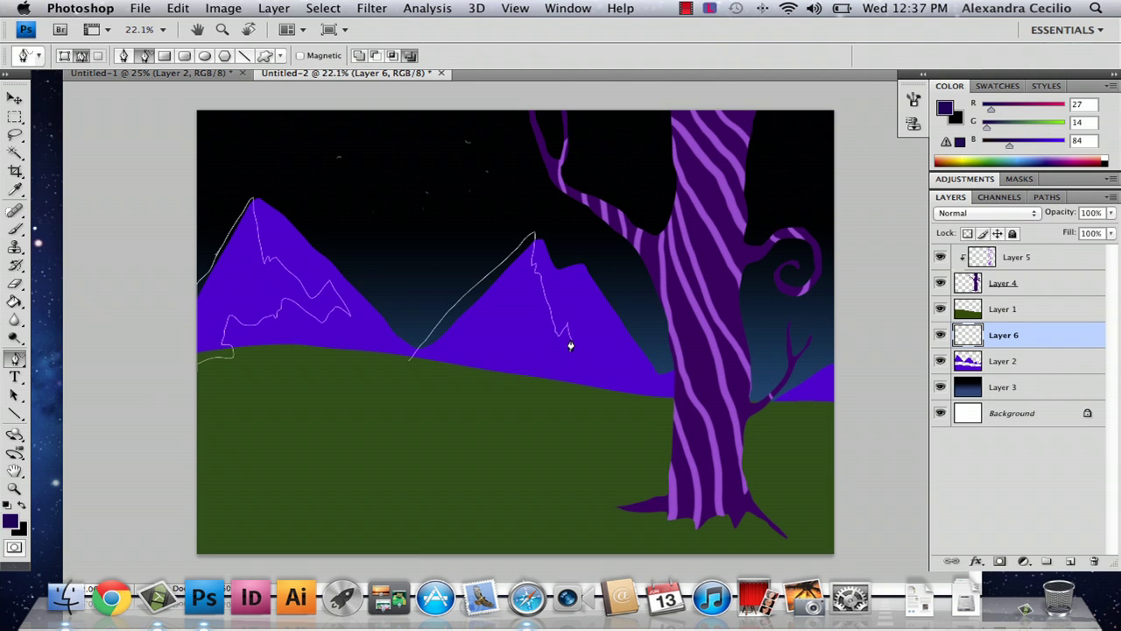
mouse_move(536, 353)
mouse_down()
mouse_move(527, 378)
mouse_move(412, 360)
mouse_up()
drag(635, 375, 620, 386)
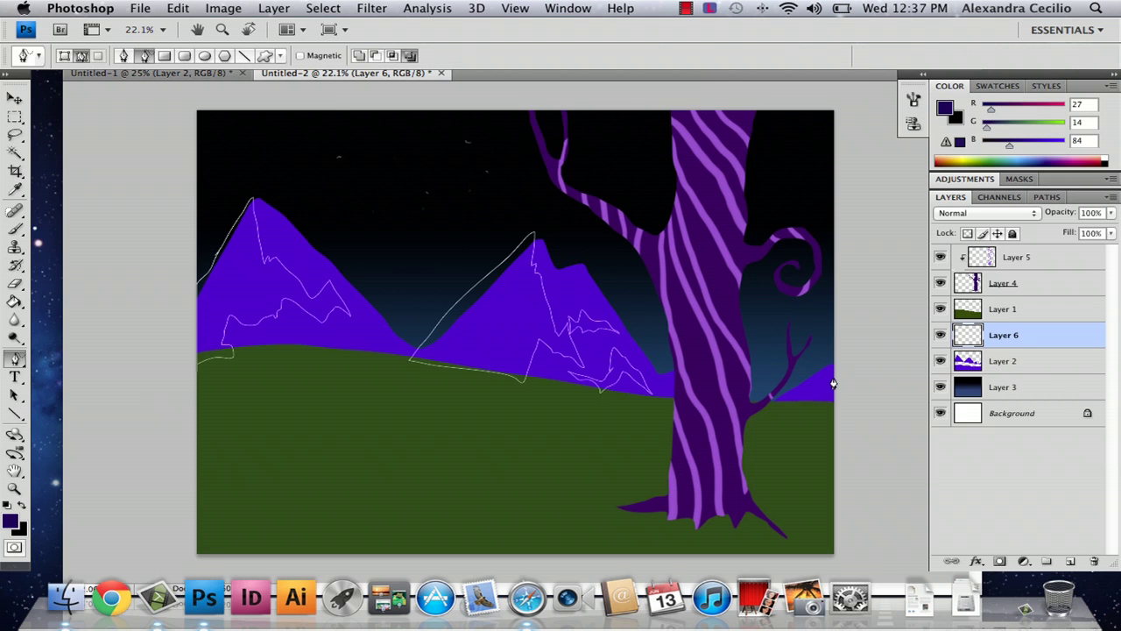
- Fill the shadow paths with dark purple, clip Layer 6 to the mountains, and delete the path
right_click(483, 348)
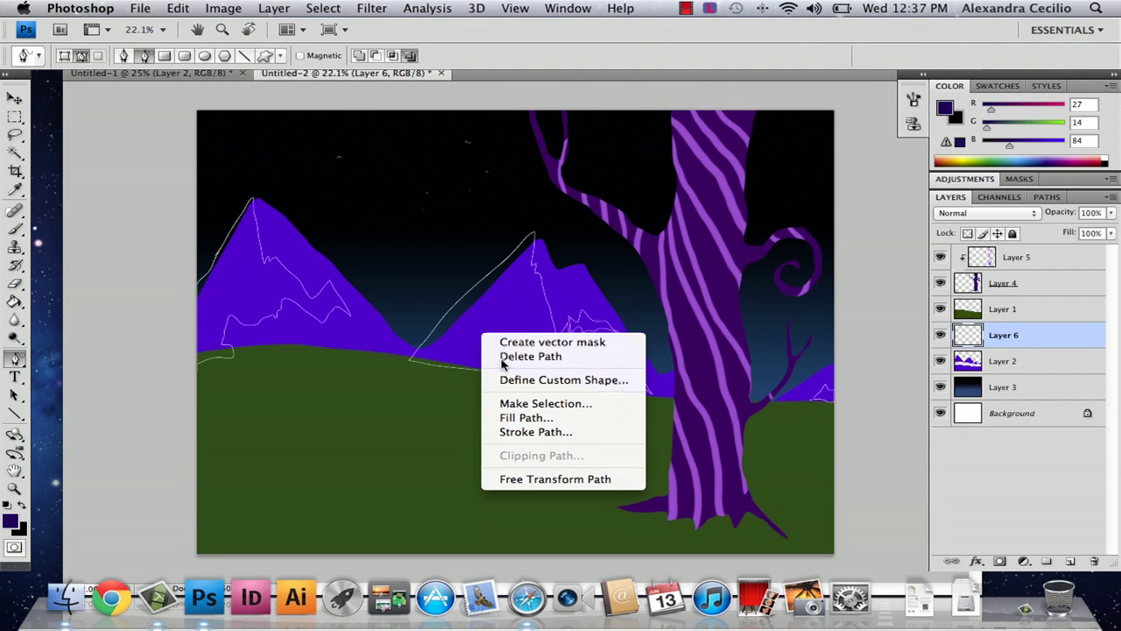
click(510, 417)
click(700, 163)
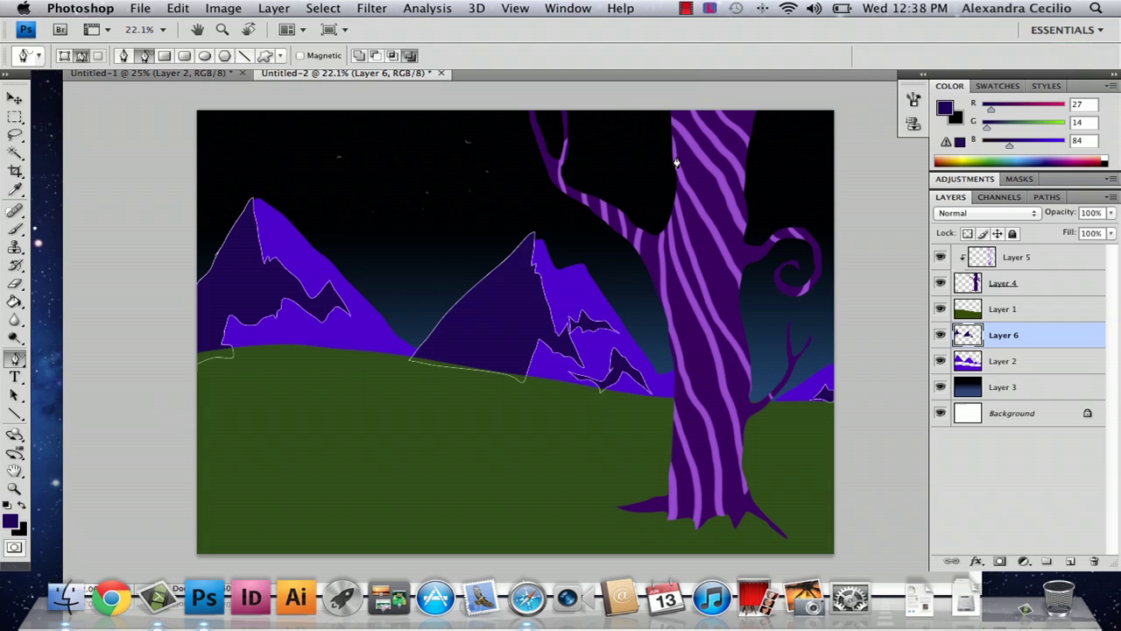
right_click(1012, 337)
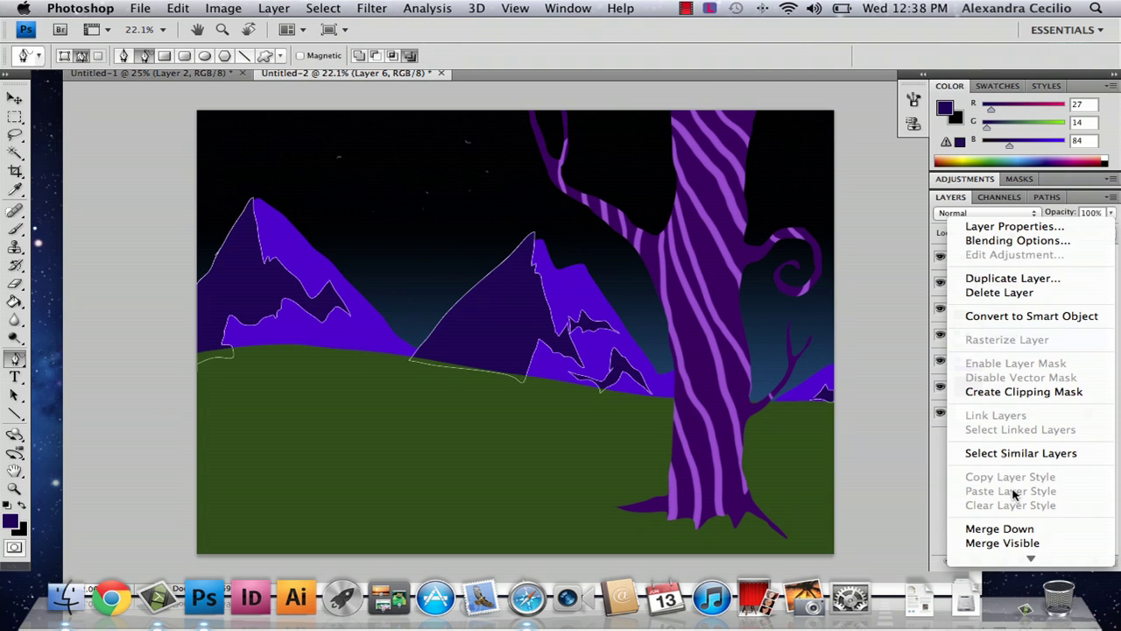
click(1016, 393)
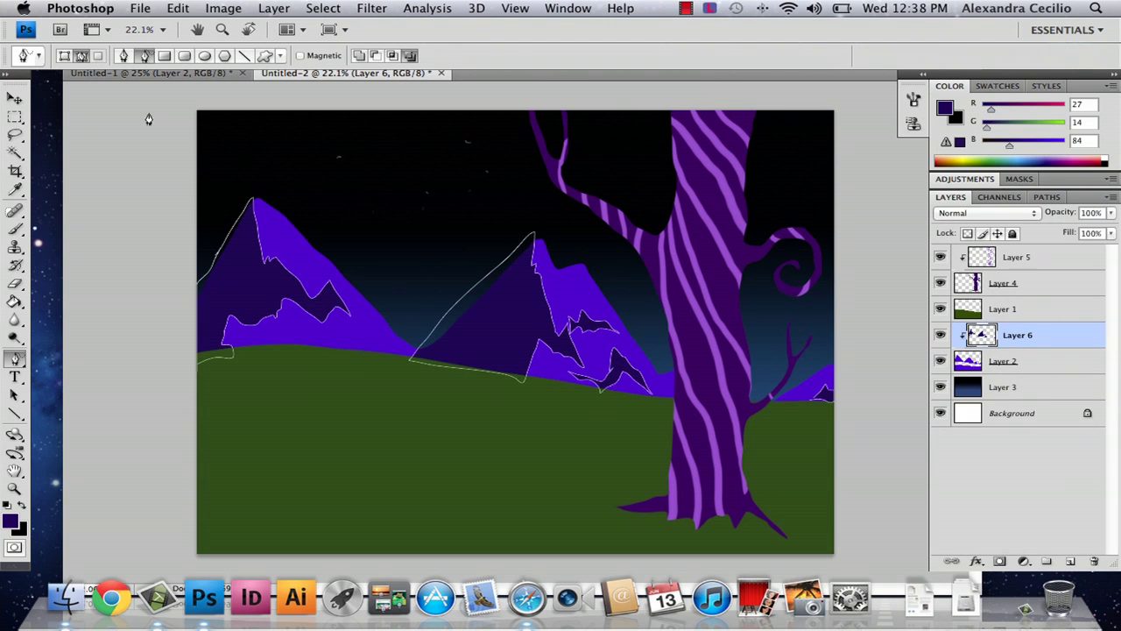
right_click(308, 247)
click(346, 271)
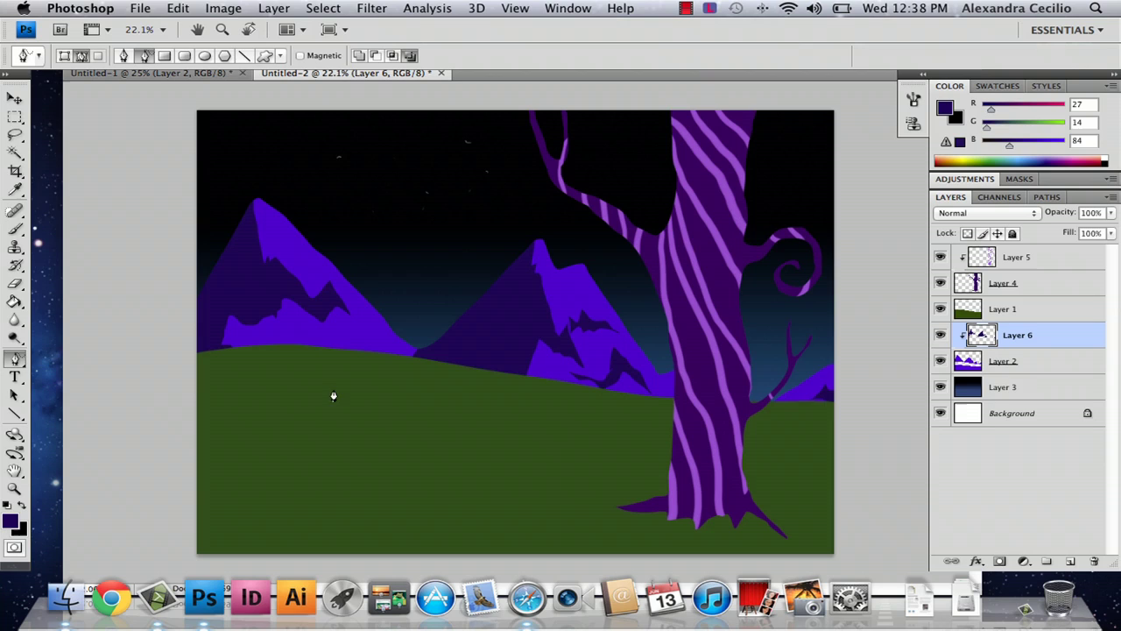